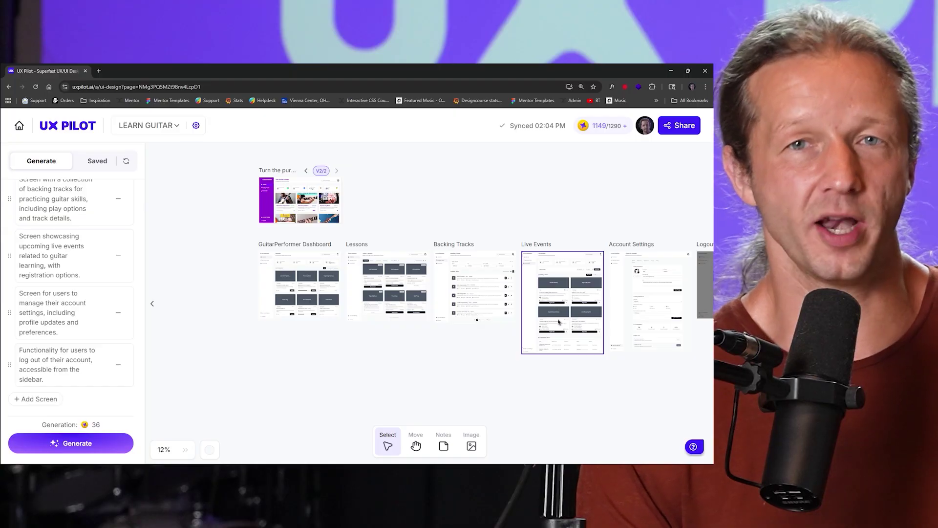
Step: Zoom in on the generated Live Events guitar-app screen before opening the uxpilot.ai homepage
scroll(551, 271, up, 3)
scroll(551, 271, up, 6)
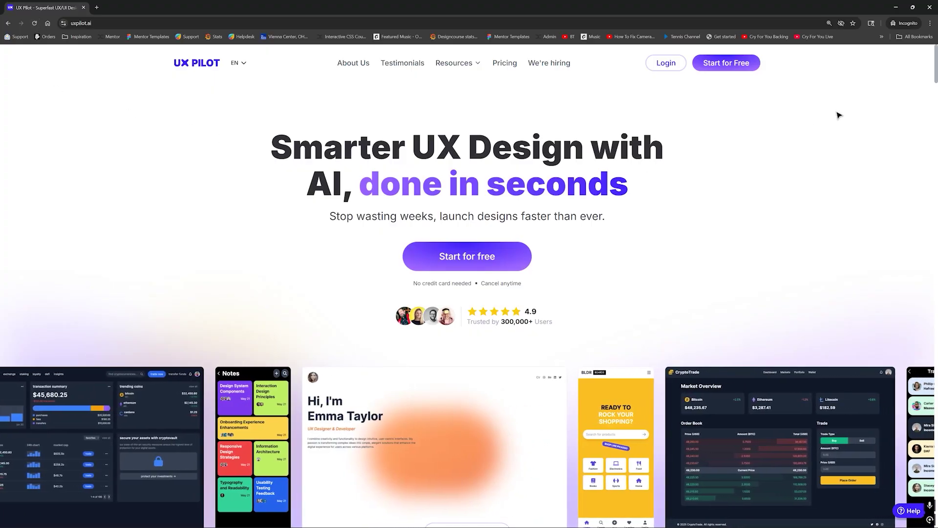
Step: Scroll through the uxpilot.ai landing-page features, then return to the Design dashboard with LEARN GUITAR files
drag(934, 77, 933, 108)
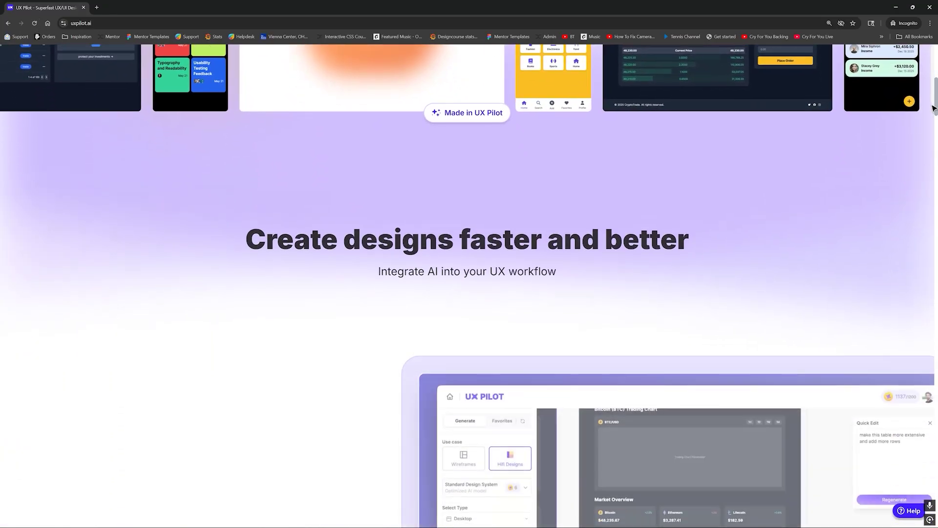
scroll(863, 124, down, 5)
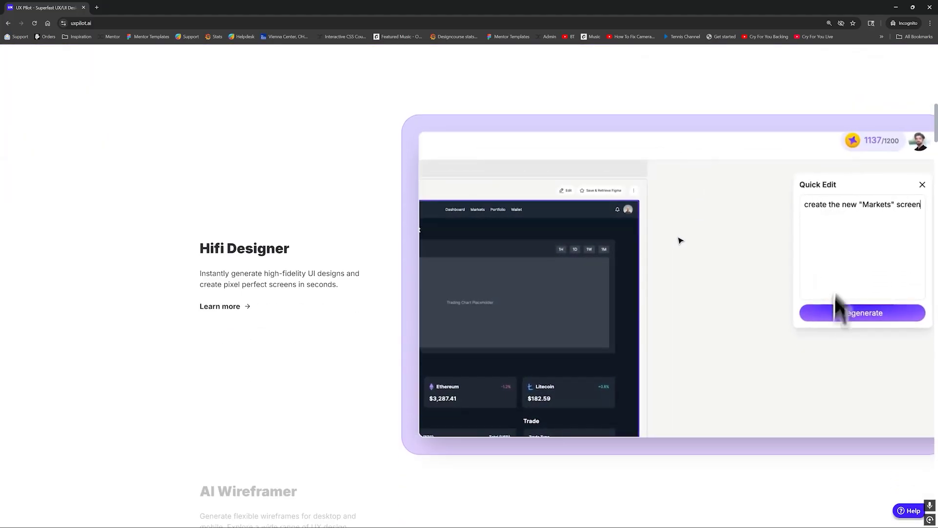
scroll(684, 254, down, 7)
scroll(693, 278, down, 6)
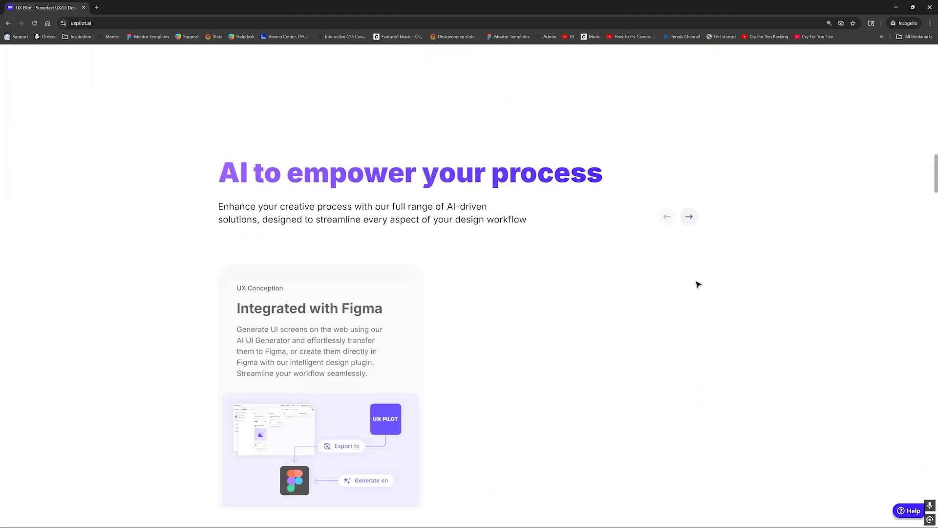
scroll(697, 284, down, 7)
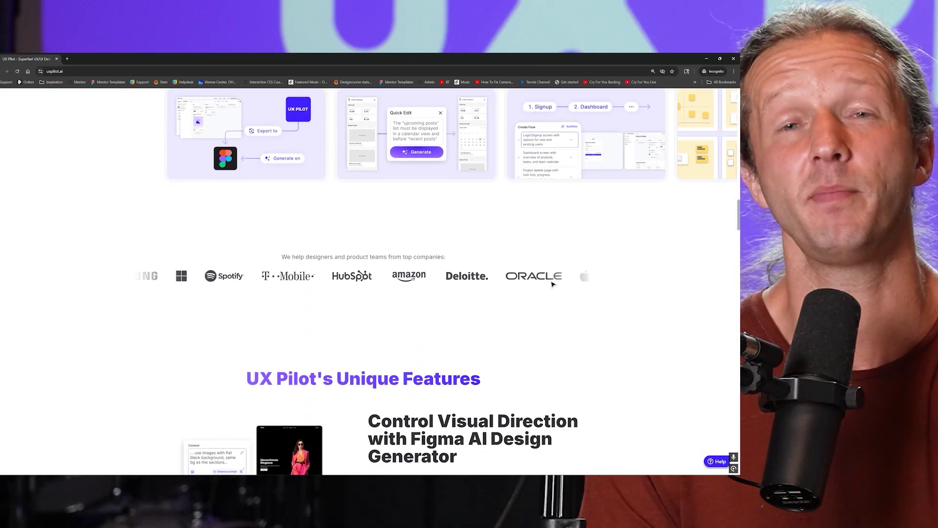
scroll(552, 285, down, 12)
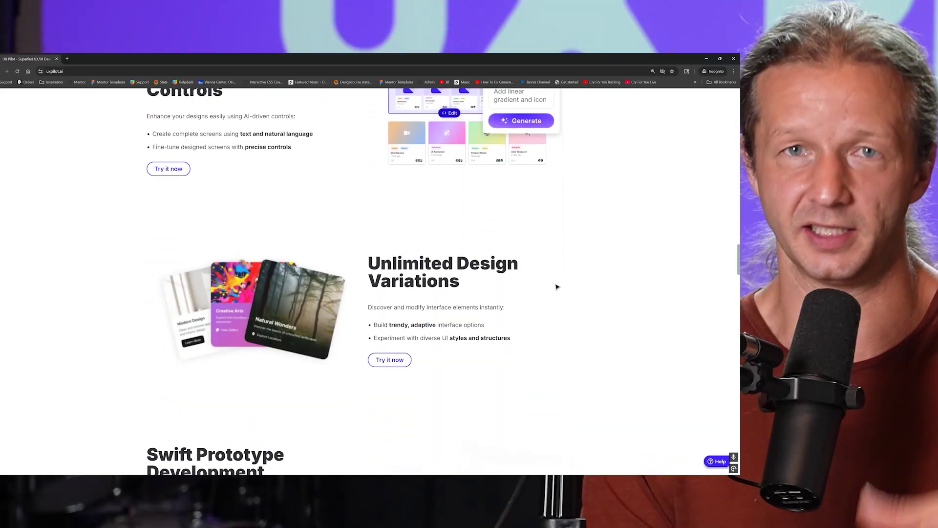
key(alt+z)
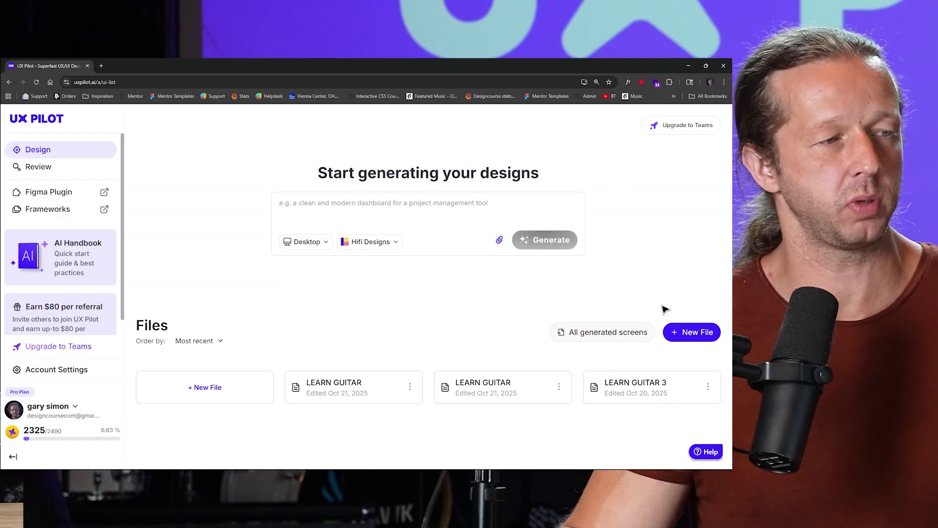
Step: Start a new page named GUITAR PERFORMER, paste the dashboard prompt as context, and enlarge the box
click(681, 331)
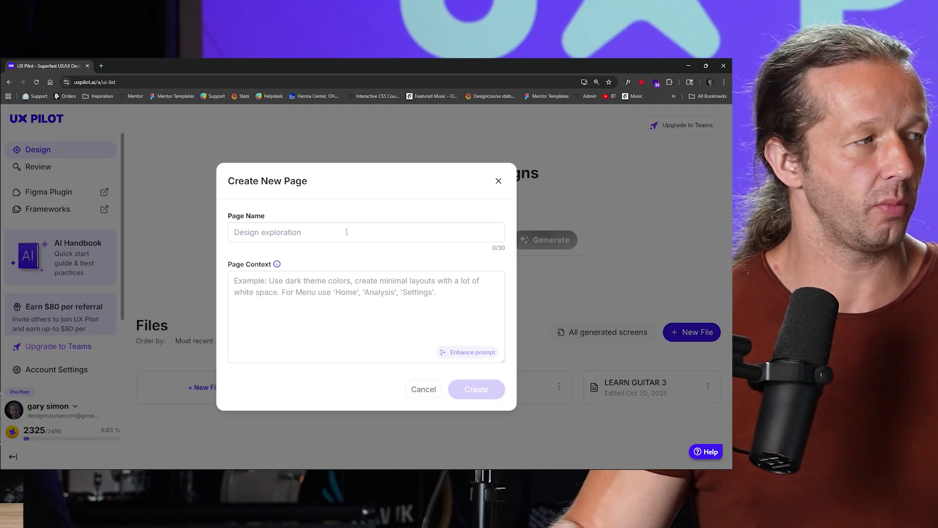
click(346, 232)
key(Caps_Lock)
text(GUI)
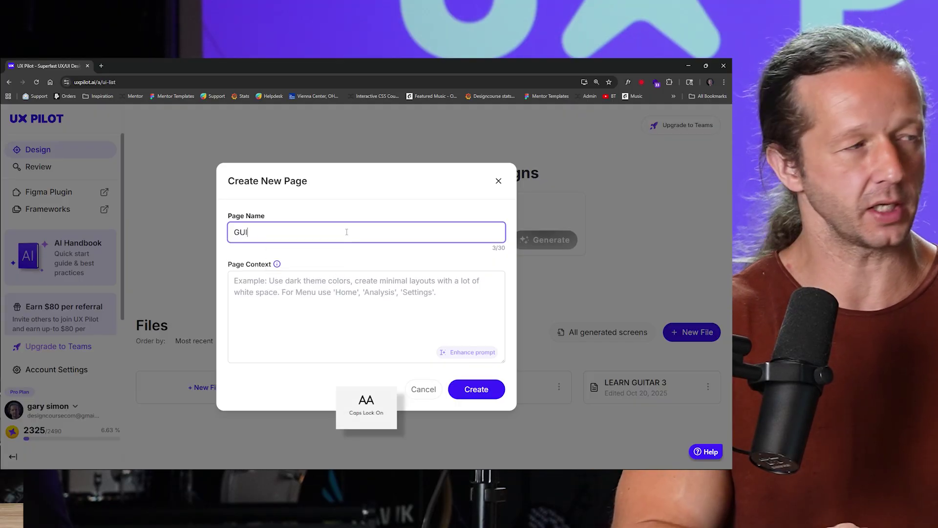
text(TAR PERFORMER)
key(Caps_Lock)
click(348, 301)
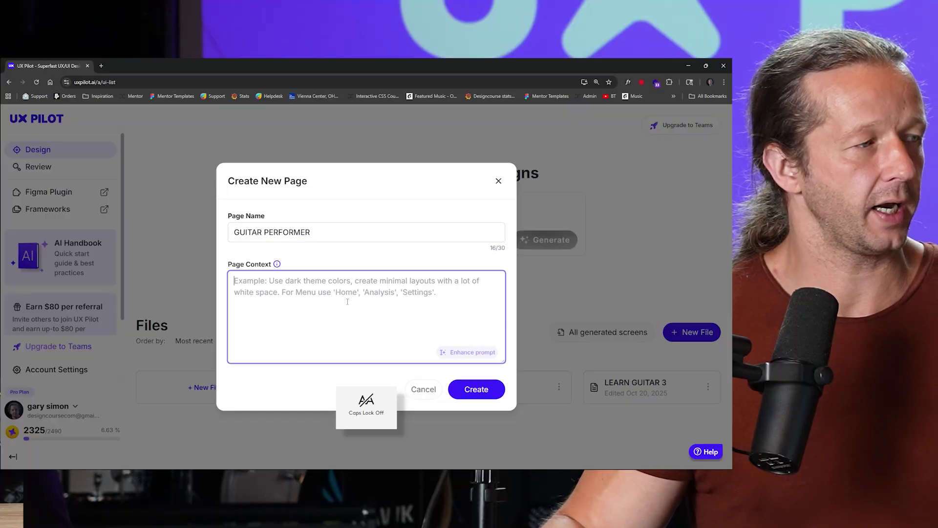
key(ctrl+v)
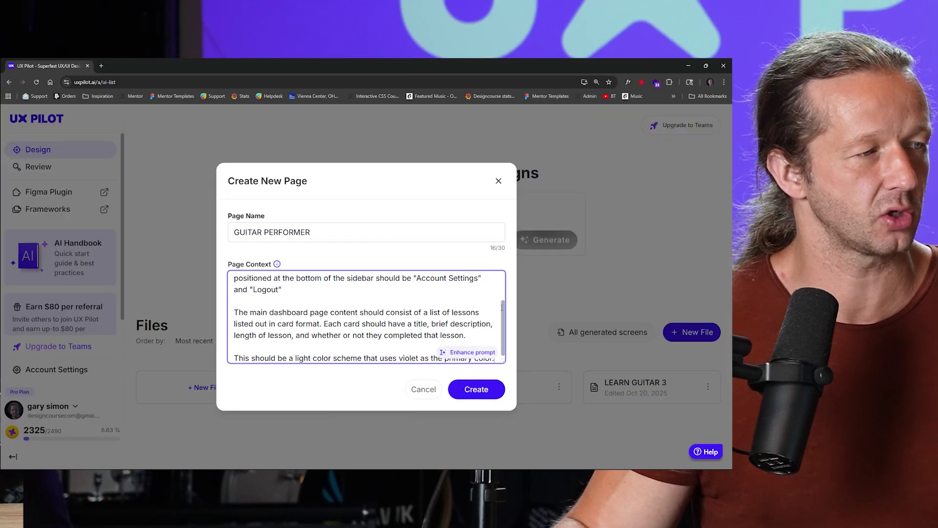
drag(502, 307, 505, 276)
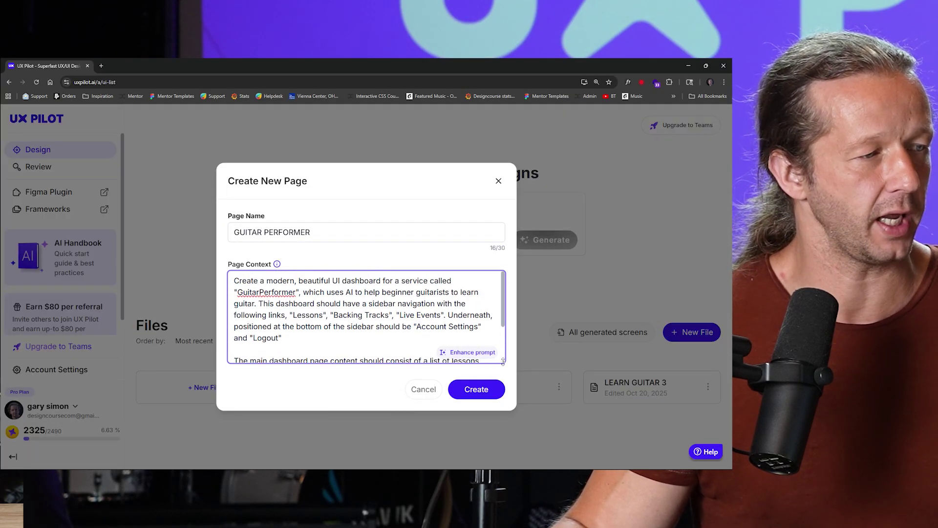
drag(503, 361, 501, 418)
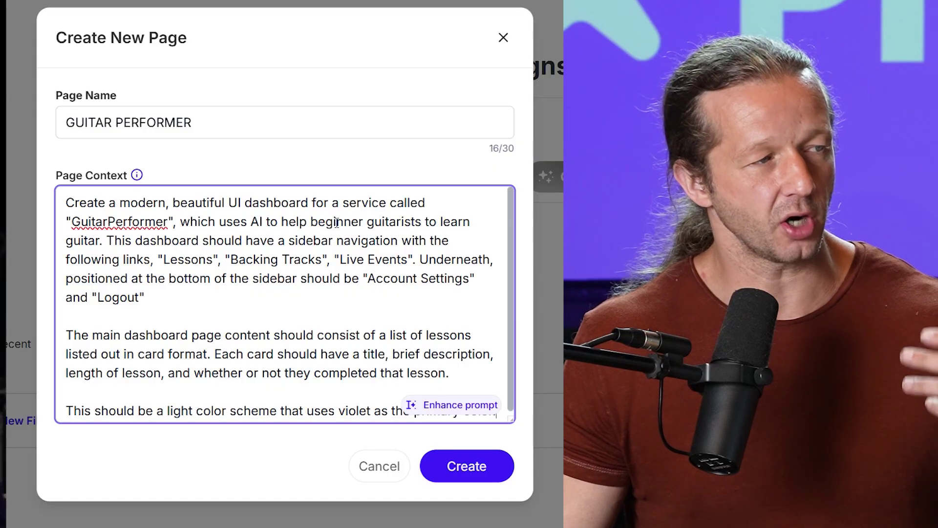
Step: Review the context's sidebar, Live Events link and lesson-card sentences, then create the page
drag(107, 240, 449, 241)
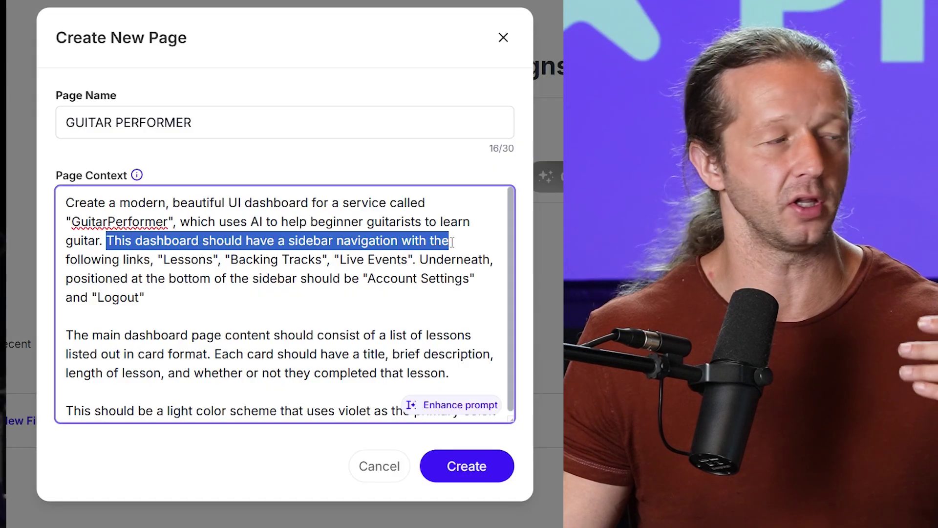
drag(340, 259, 407, 260)
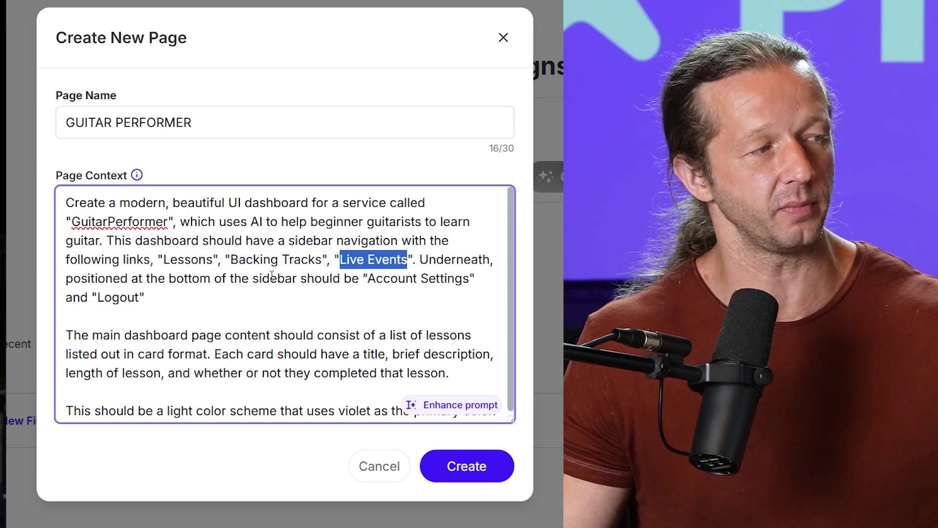
click(400, 279)
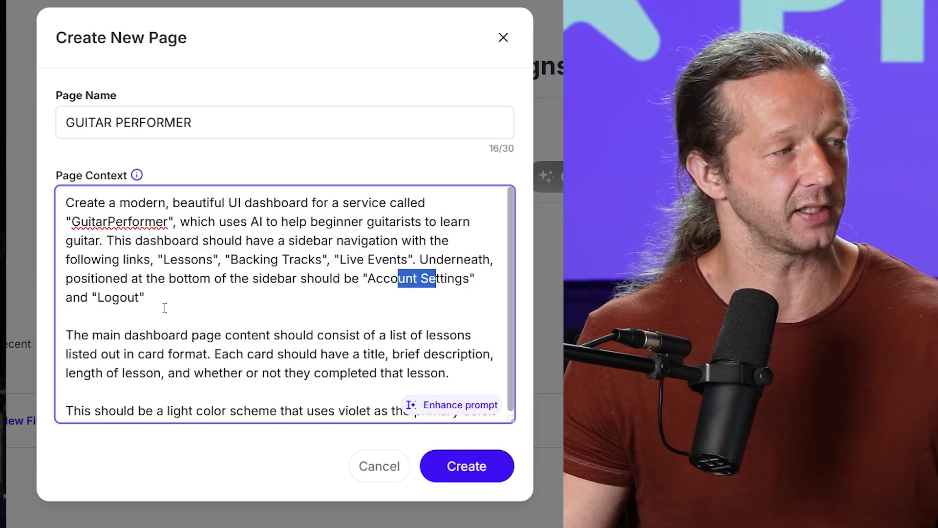
scroll(224, 281, down, 1)
drag(92, 331, 303, 332)
click(348, 332)
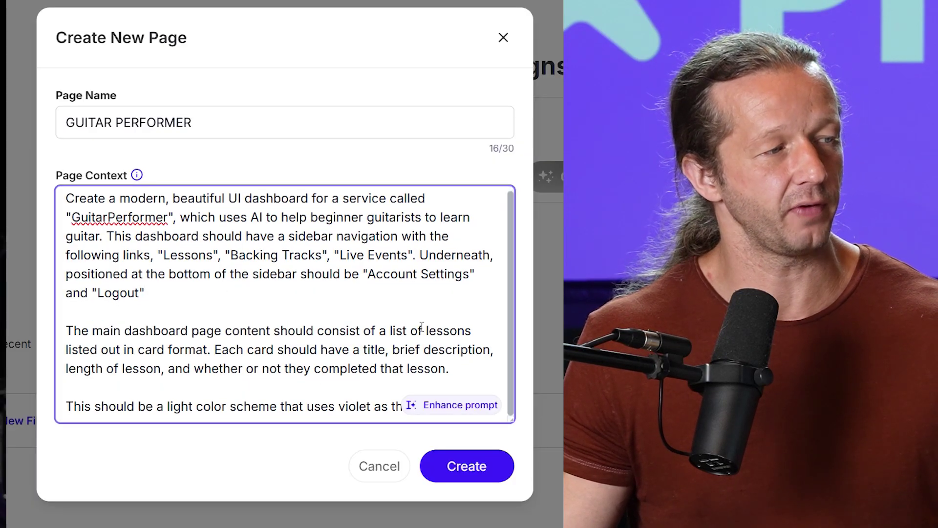
drag(116, 349, 412, 346)
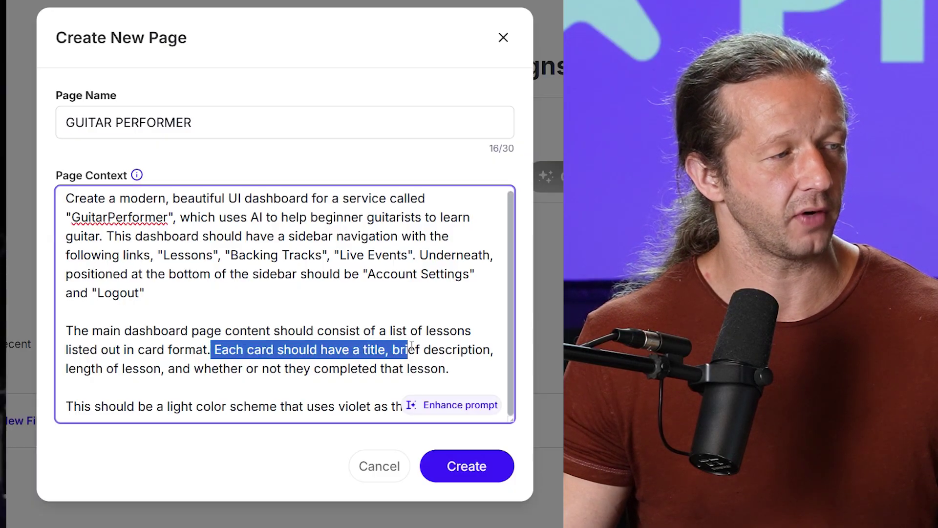
drag(175, 368, 446, 368)
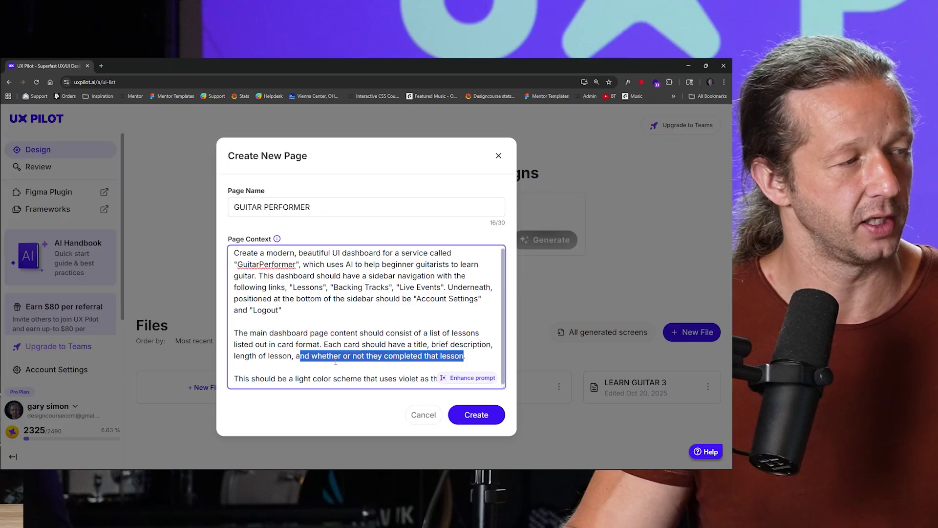
click(324, 379)
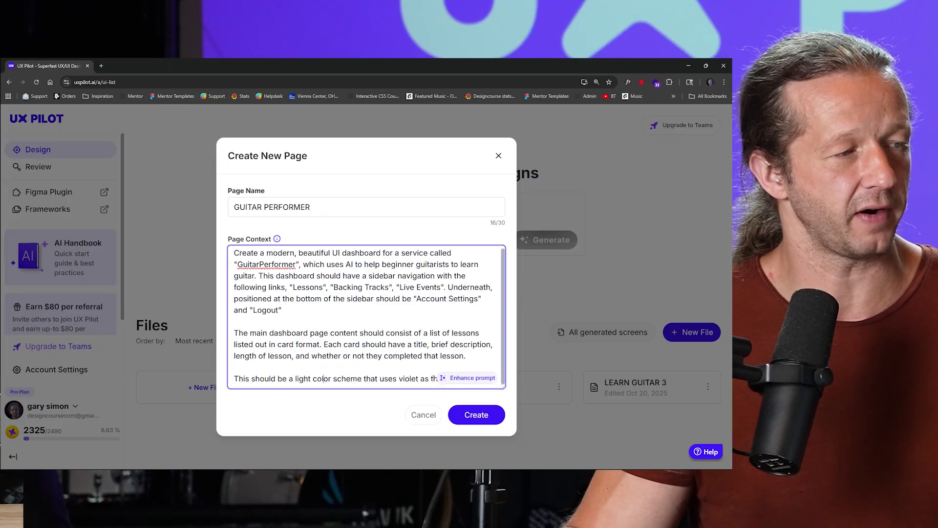
click(475, 415)
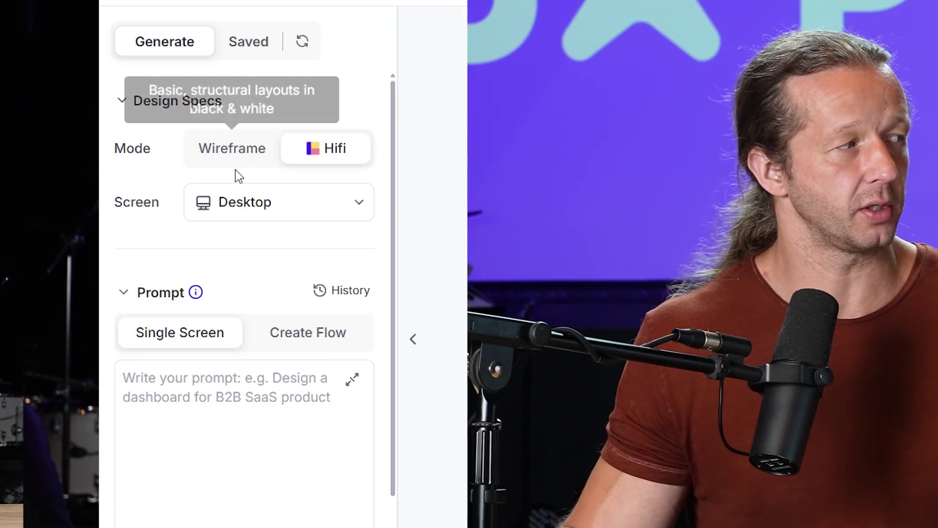
Step: Switch Design Specs Mode from Hifi to Wireframe and keep Desktop as the screen size
click(236, 153)
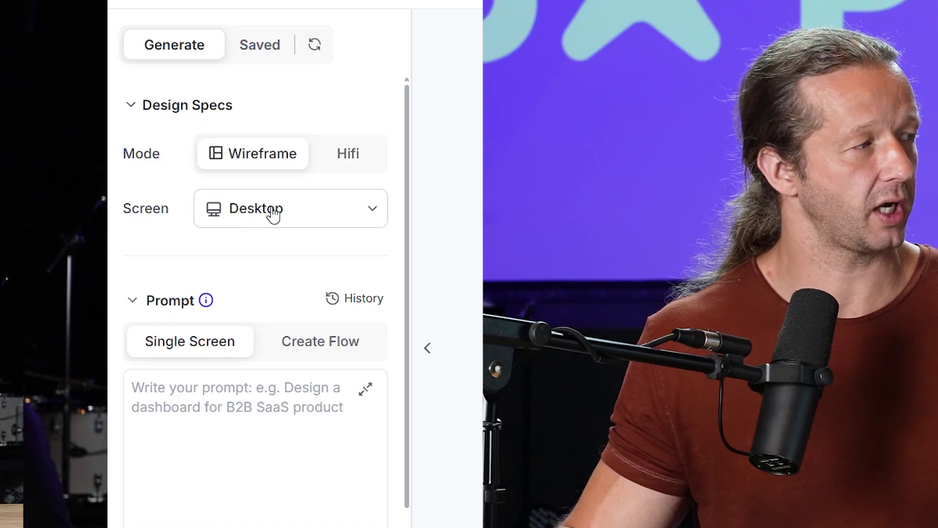
click(272, 214)
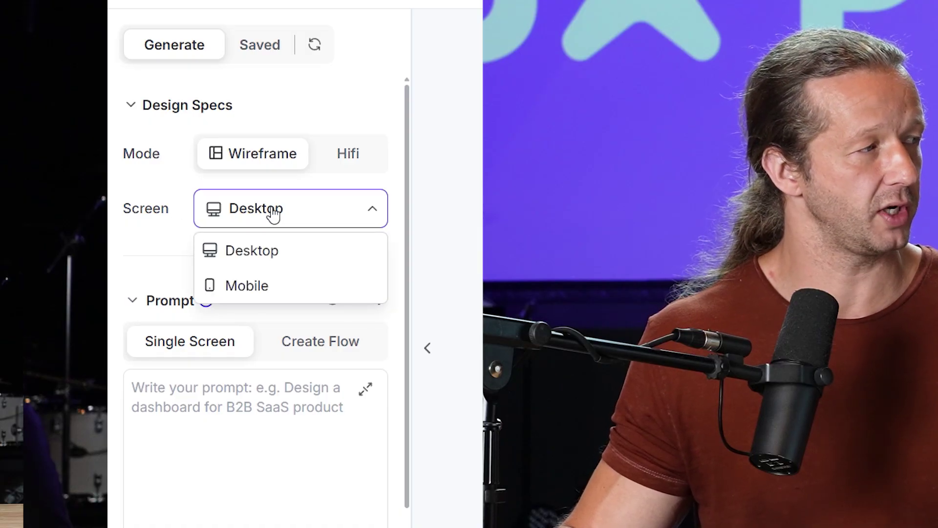
click(295, 251)
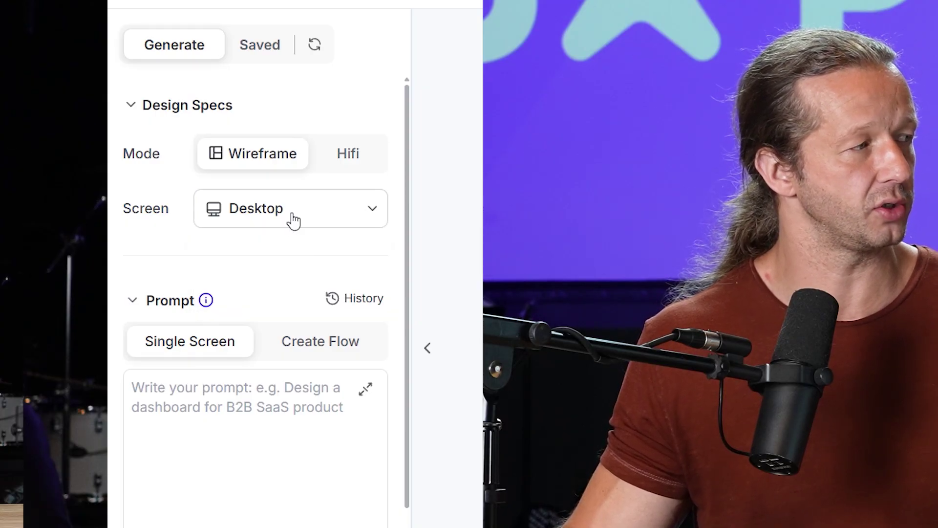
scroll(291, 259, down, 4)
scroll(293, 282, up, 2)
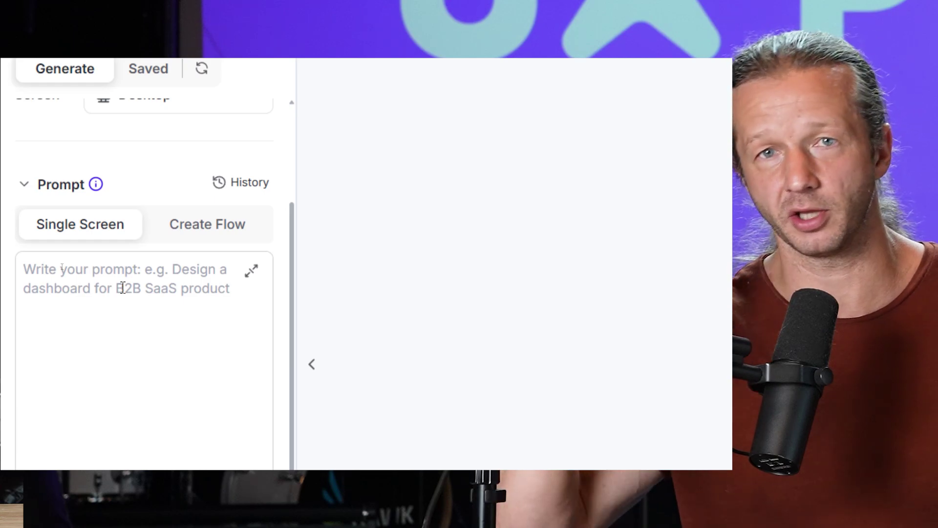
Step: Paste the dashboard prompt as a Single Screen request and generate it with the Standard model
click(160, 240)
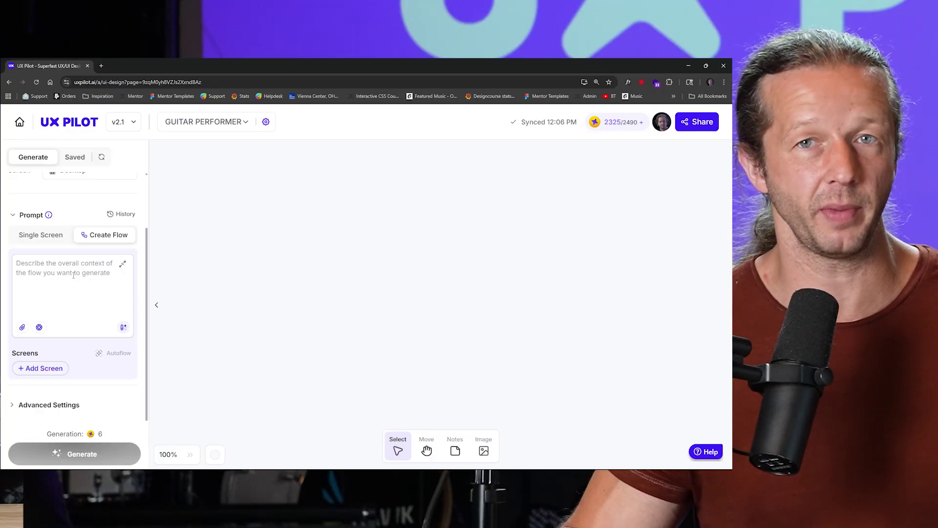
click(47, 239)
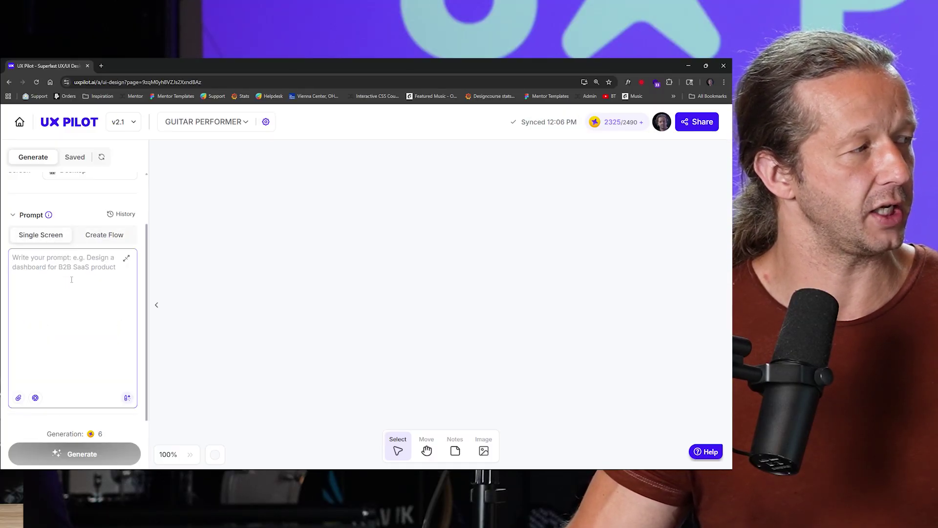
key(ctrl+v)
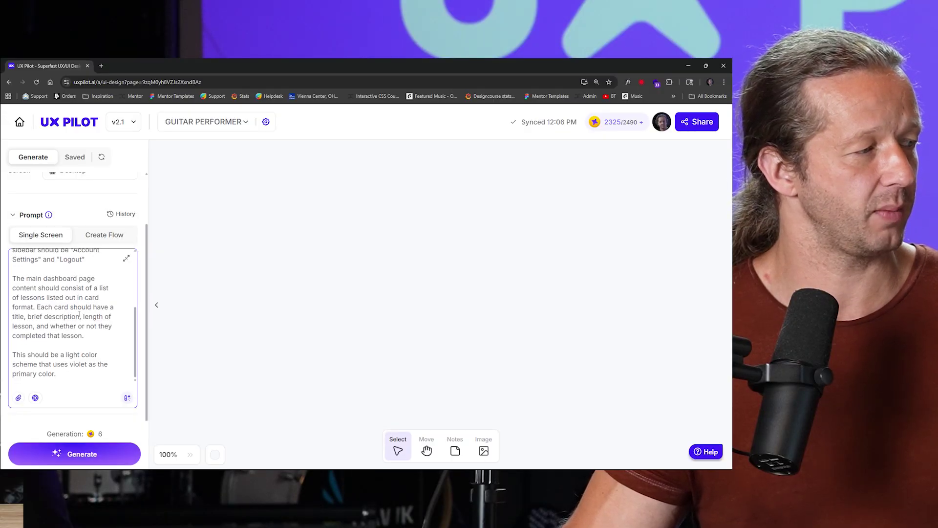
scroll(87, 421, down, 1)
click(69, 397)
scroll(98, 390, down, 1)
click(81, 383)
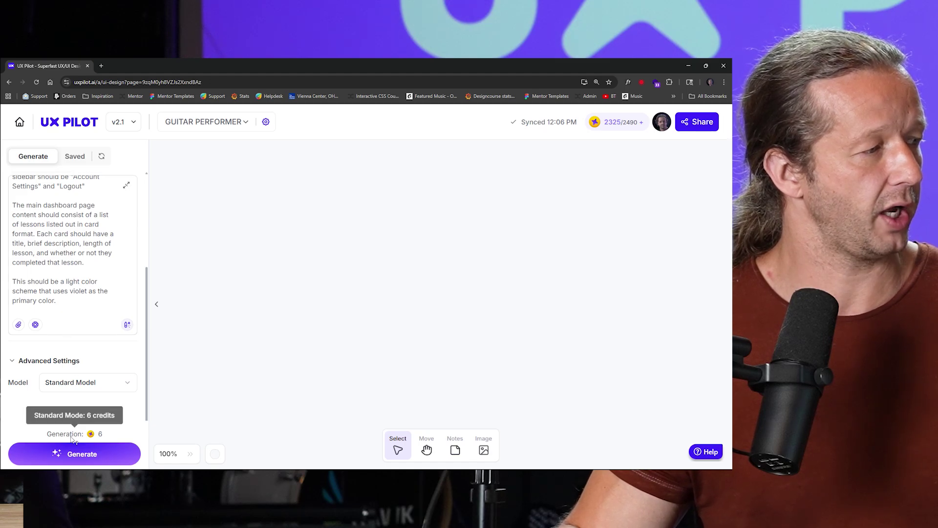
click(78, 454)
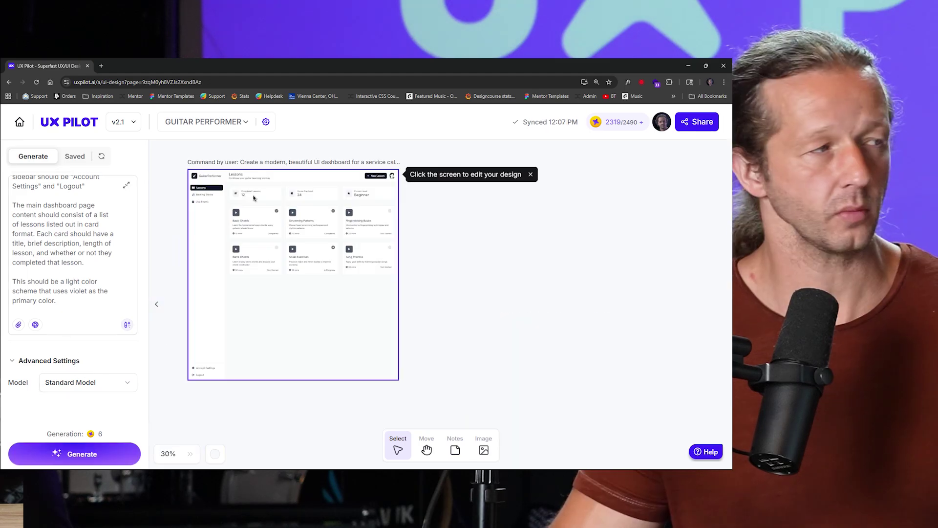
scroll(255, 198, up, 5)
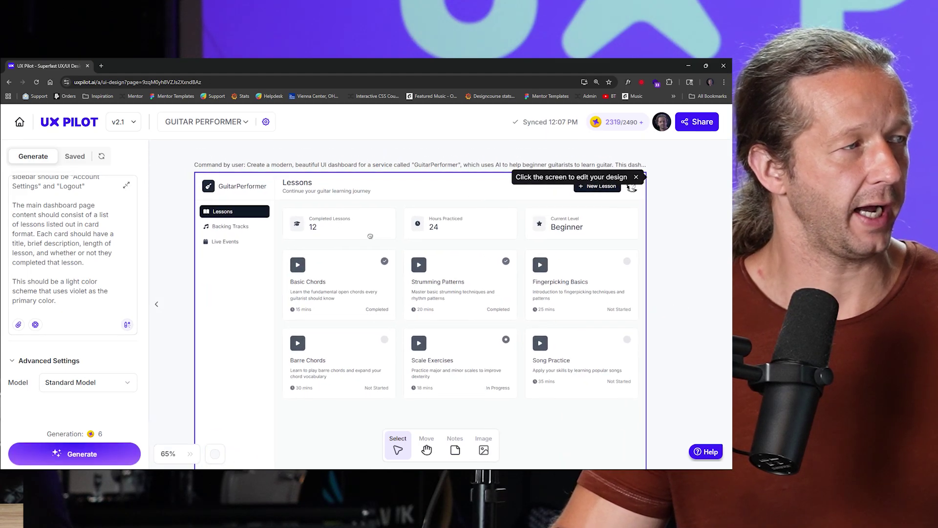
scroll(375, 233, down, 1)
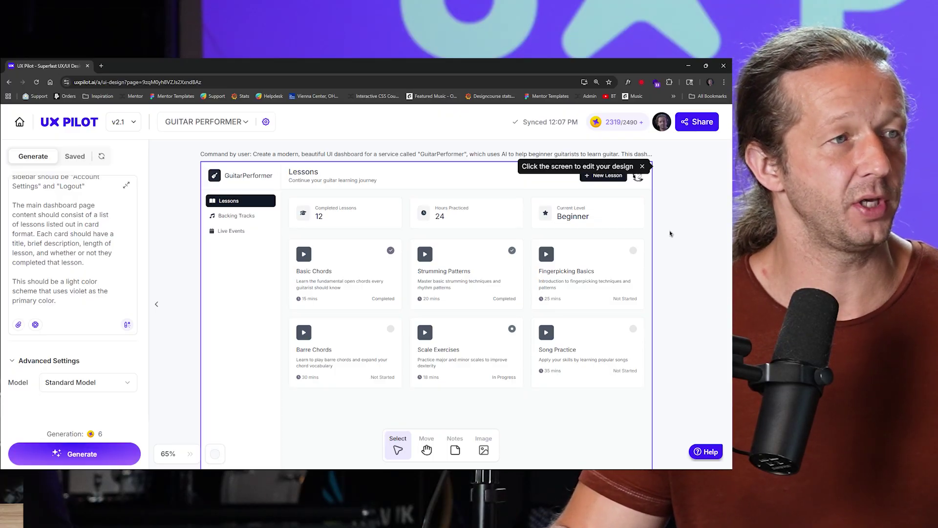
click(581, 219)
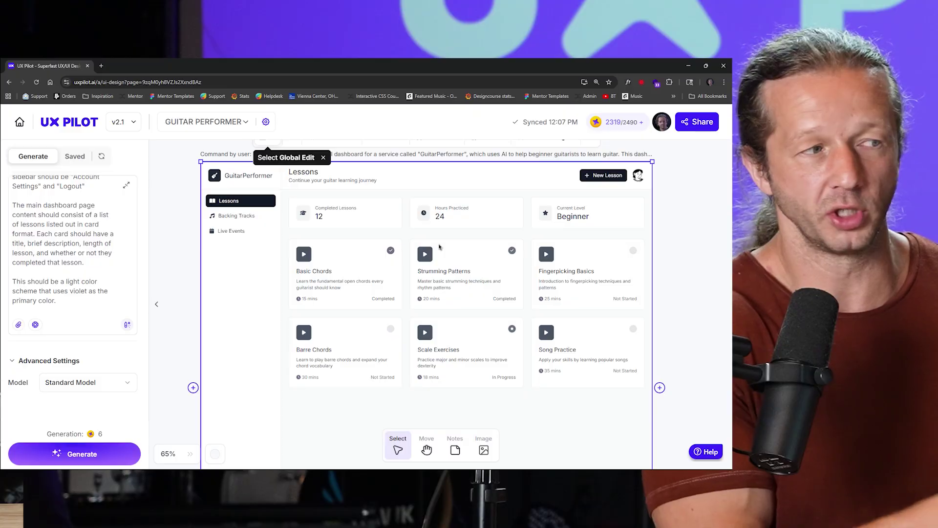
click(686, 243)
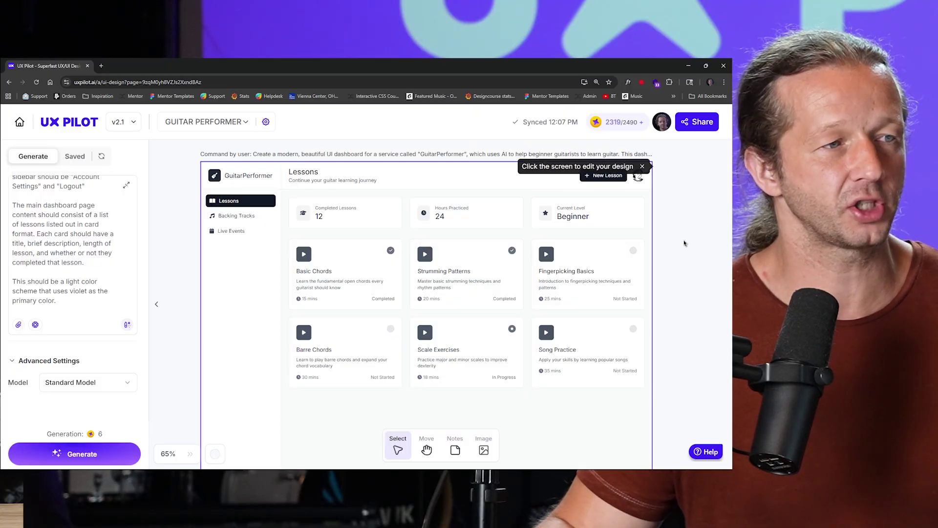
scroll(683, 253, down, 5)
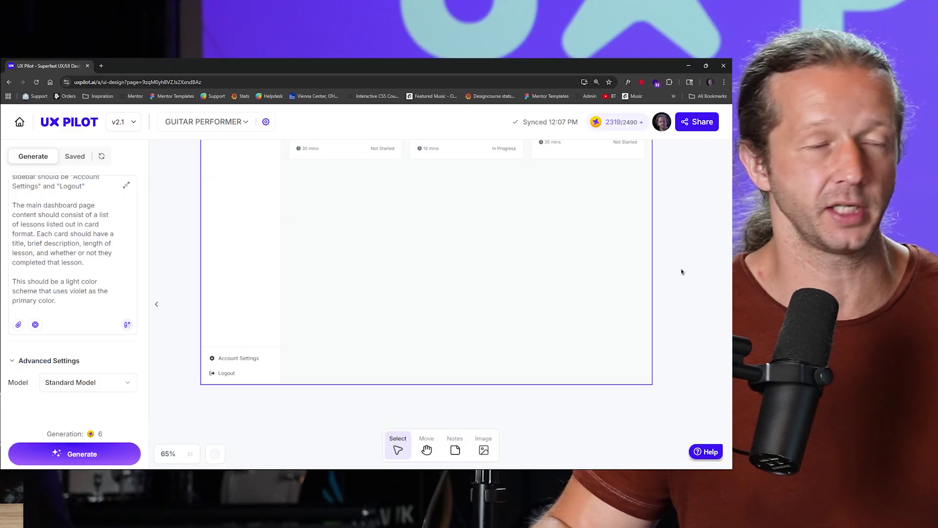
scroll(682, 270, down, 3)
drag(606, 393, 444, 331)
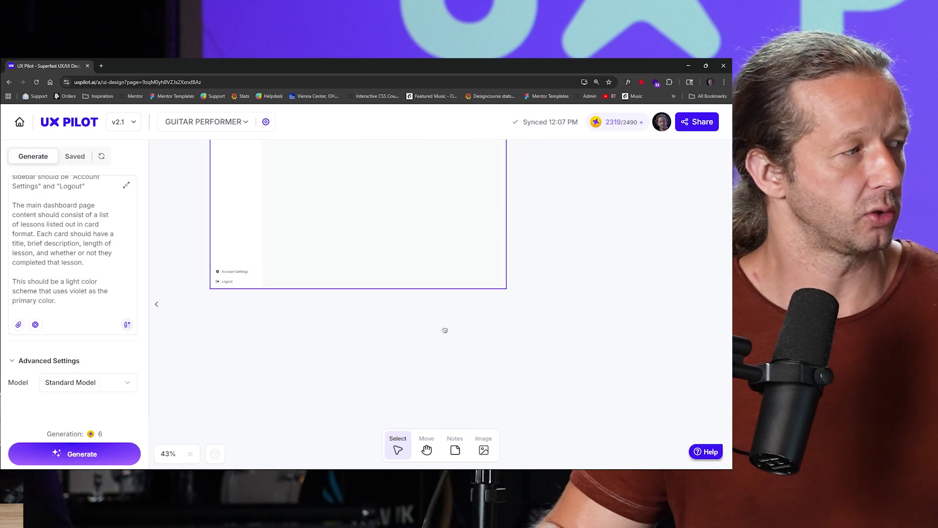
Step: Switch to Create Flow and paste the GuitarPerformer dashboard prompt into the flow context
scroll(77, 385, up, 5)
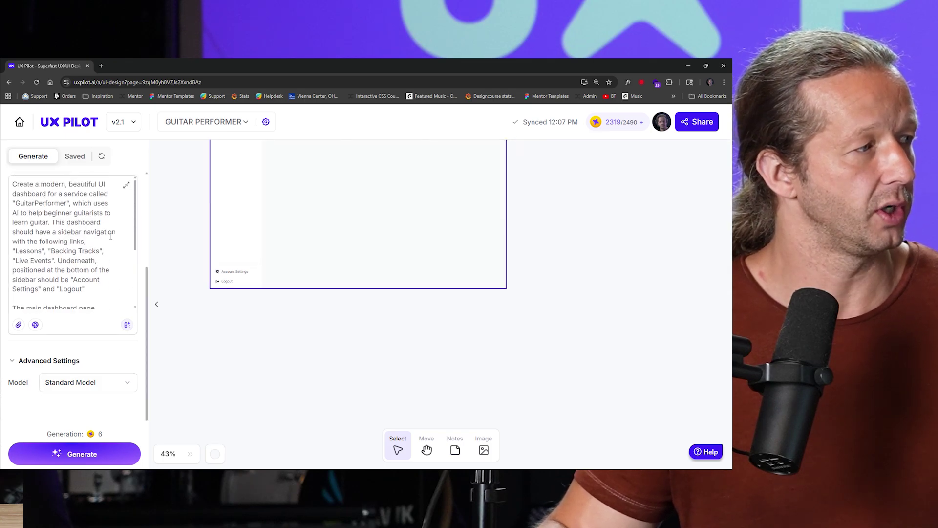
click(108, 300)
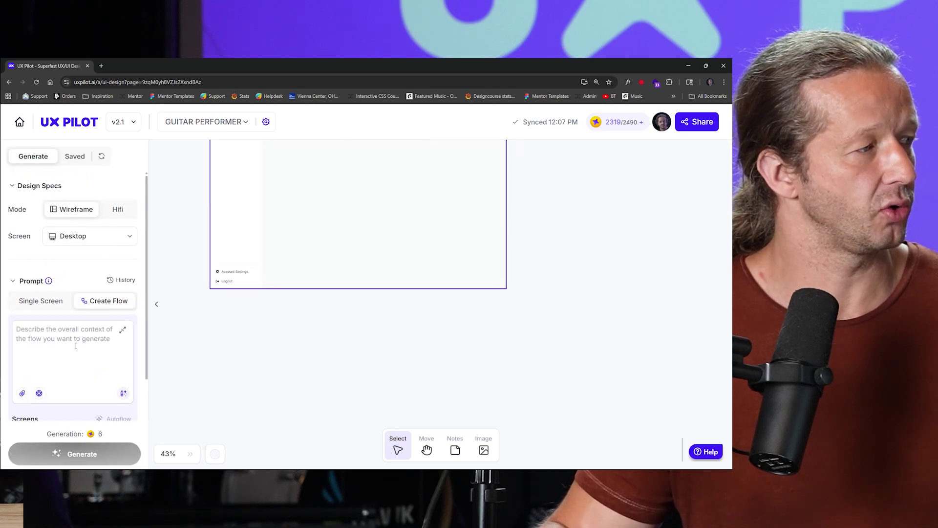
scroll(64, 283, down, 2)
key(ctrl+v)
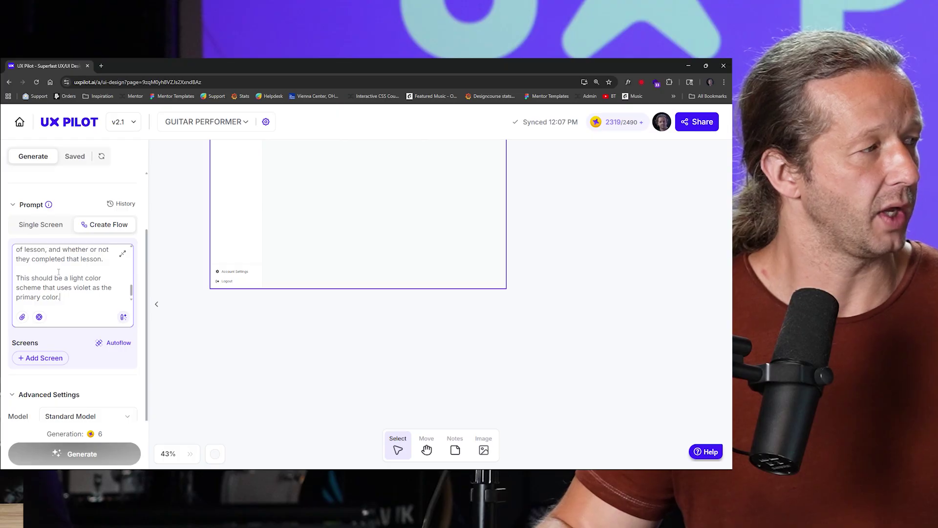
scroll(79, 274, up, 10)
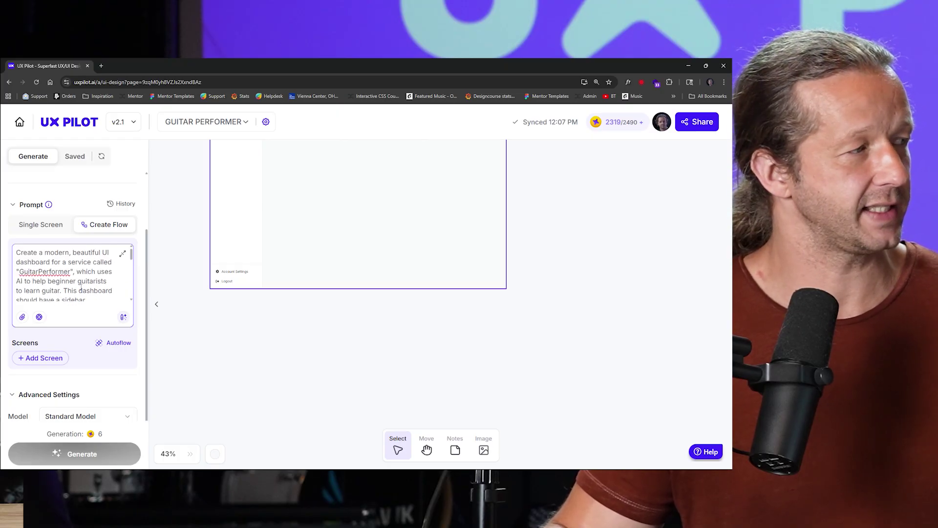
scroll(79, 267, down, 5)
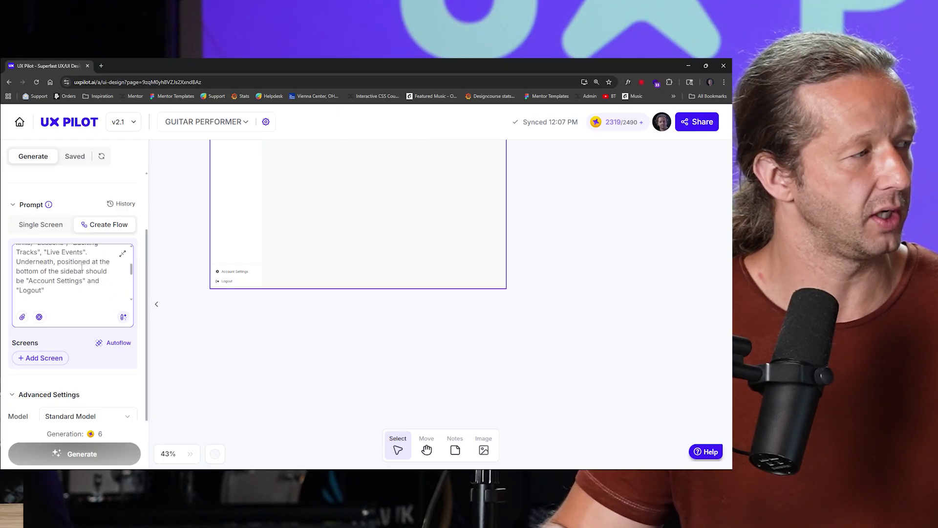
scroll(82, 268, down, 5)
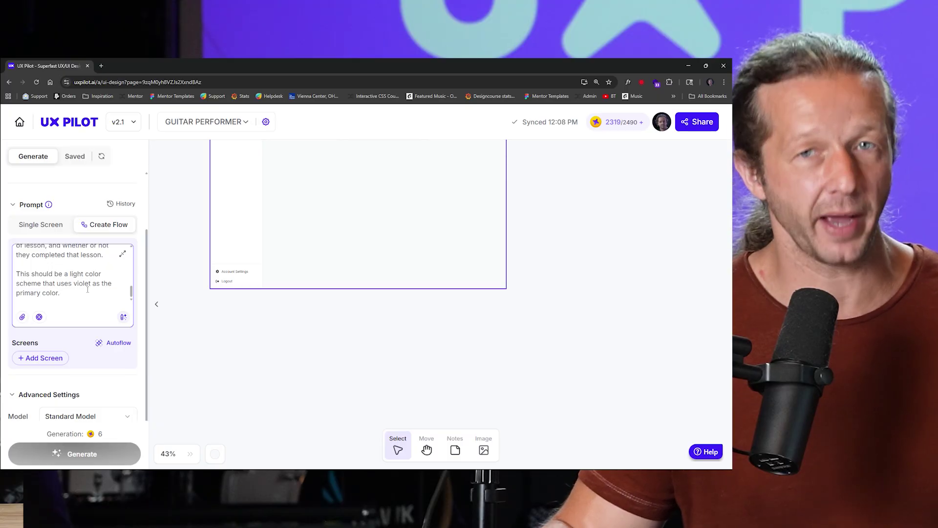
scroll(92, 338, down, 1)
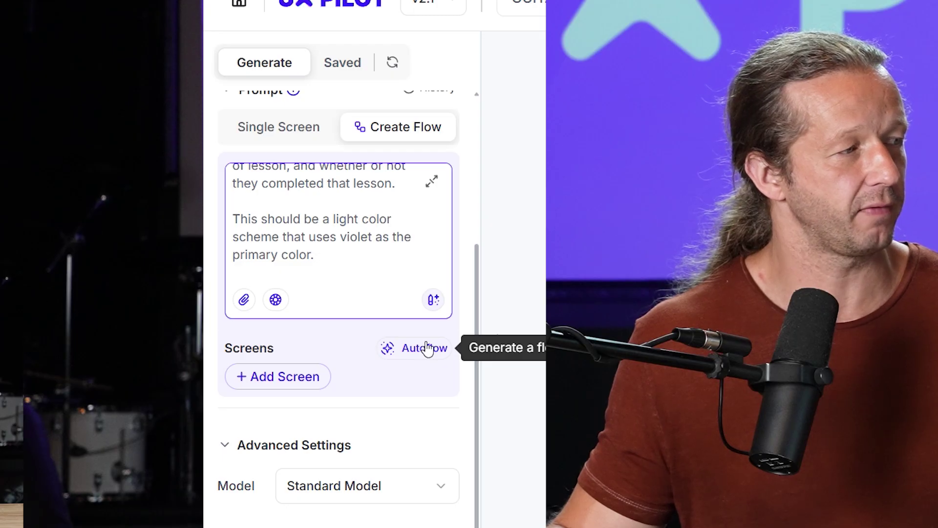
Step: Autoflow the screens, review the suggested cards from dashboard to logout, and generate them all
click(427, 348)
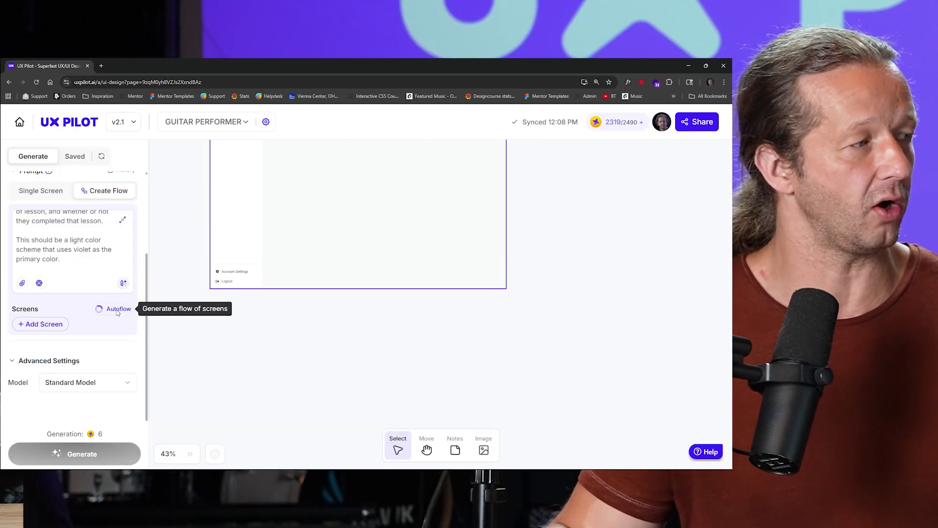
scroll(32, 295, down, 5)
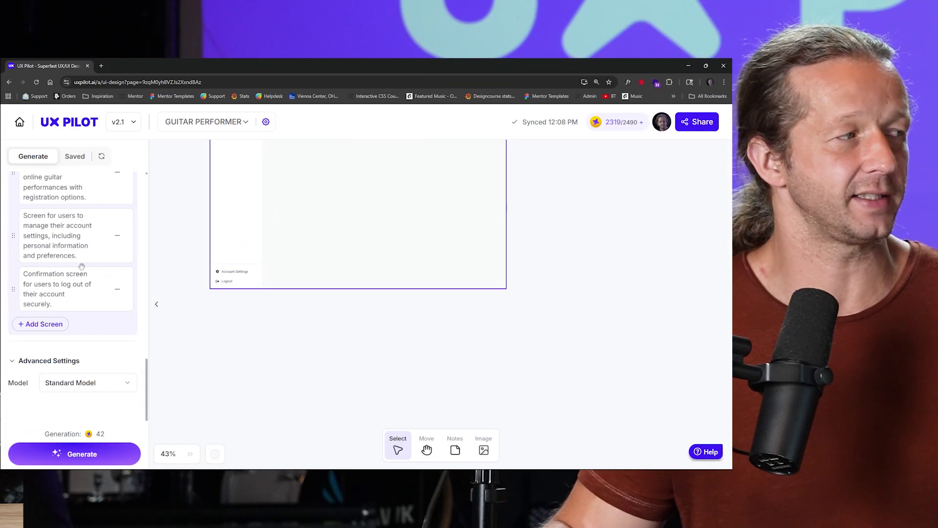
scroll(82, 266, up, 10)
scroll(66, 223, up, 5)
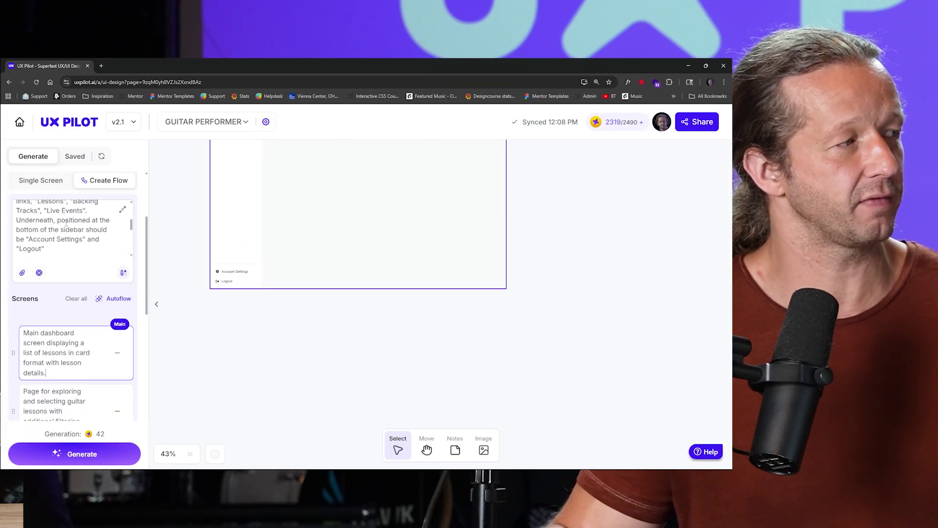
scroll(66, 223, down, 2)
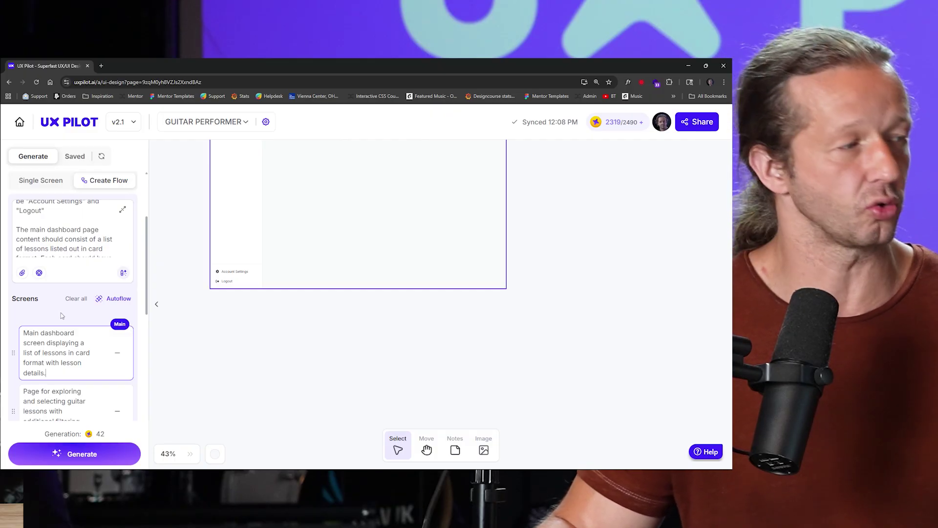
scroll(62, 316, down, 3)
scroll(61, 274, up, 1)
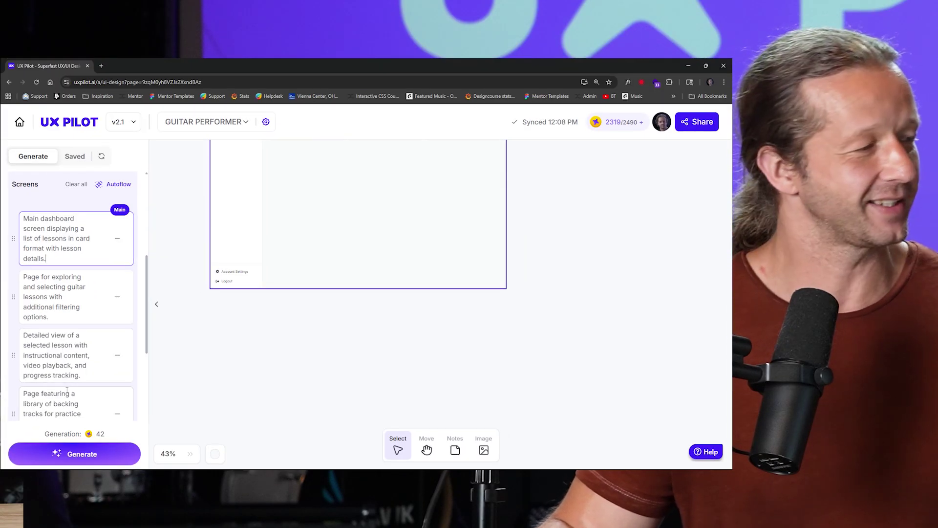
scroll(67, 389, down, 10)
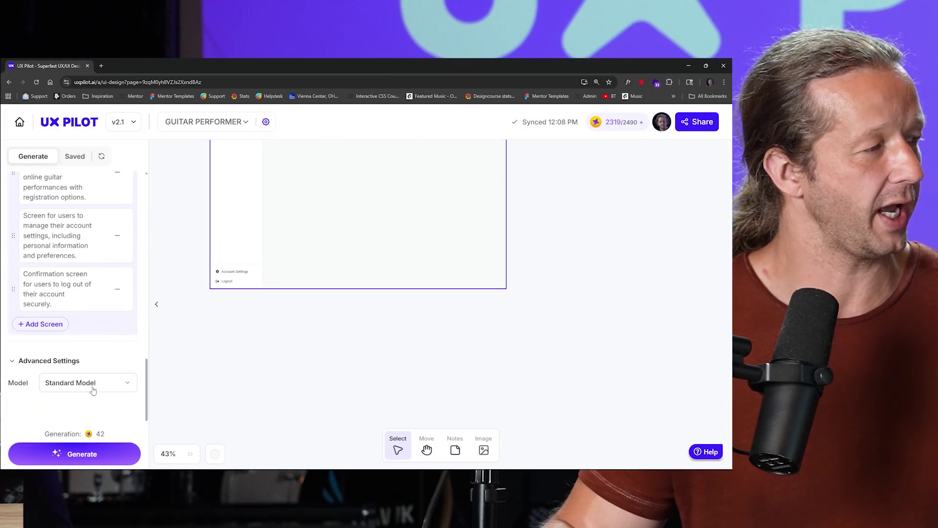
click(70, 455)
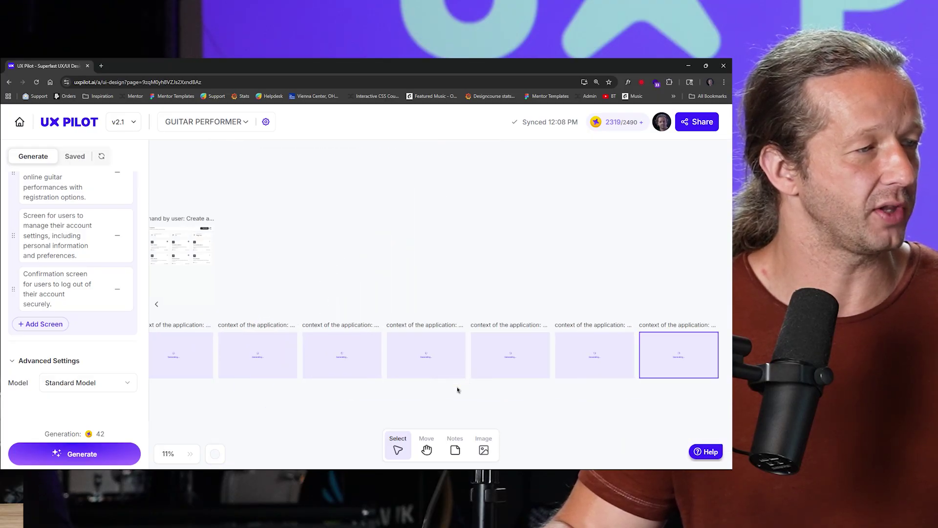
Step: Wait while the seven screens, Dashboard through Logout, finish generating on the canvas
scroll(298, 341, up, 5)
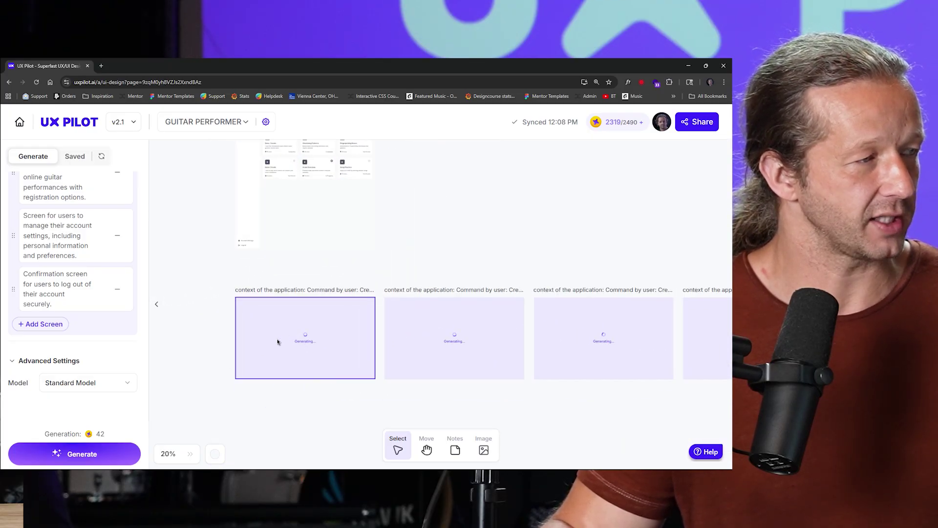
scroll(287, 341, up, 2)
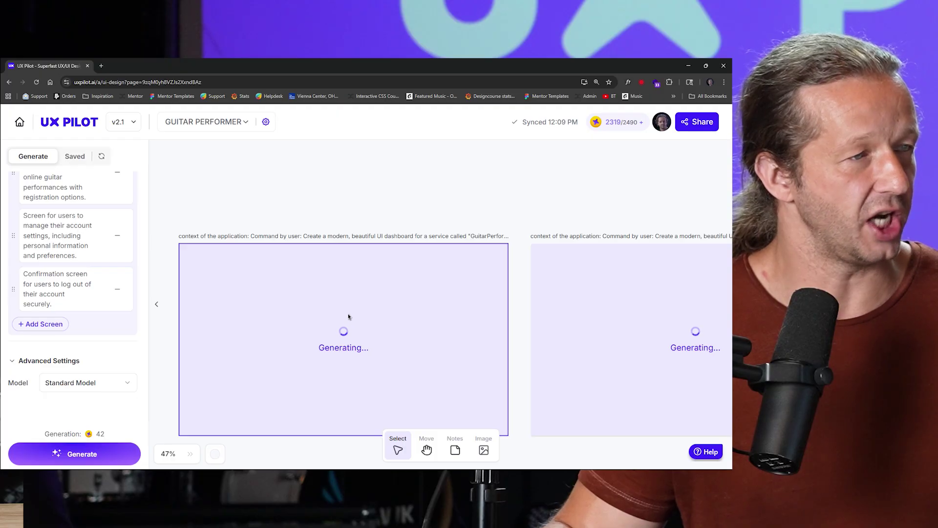
scroll(368, 304, down, 8)
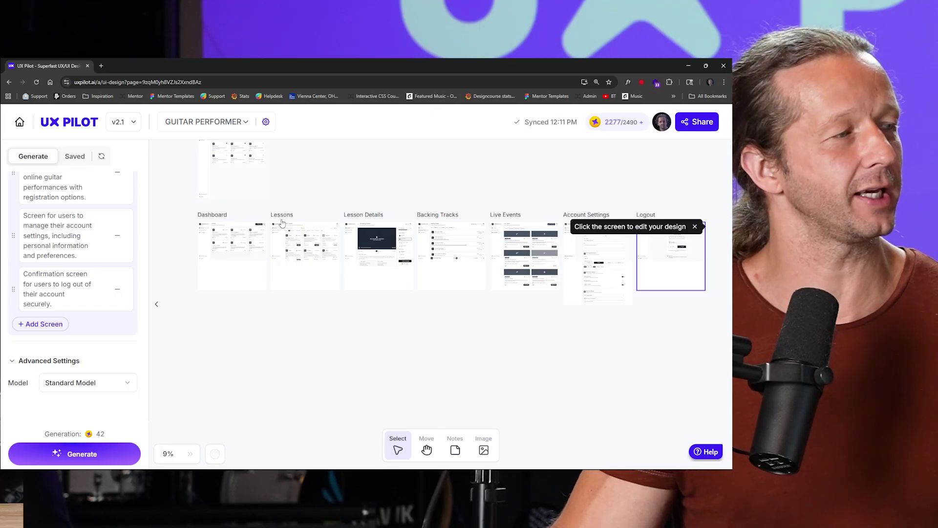
scroll(288, 222, up, 2)
scroll(288, 223, up, 10)
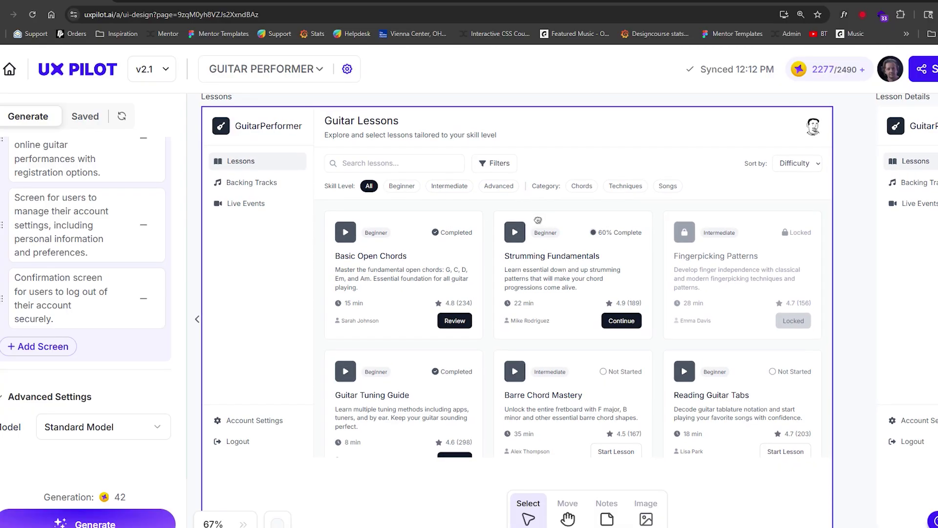
scroll(369, 220, right, 1)
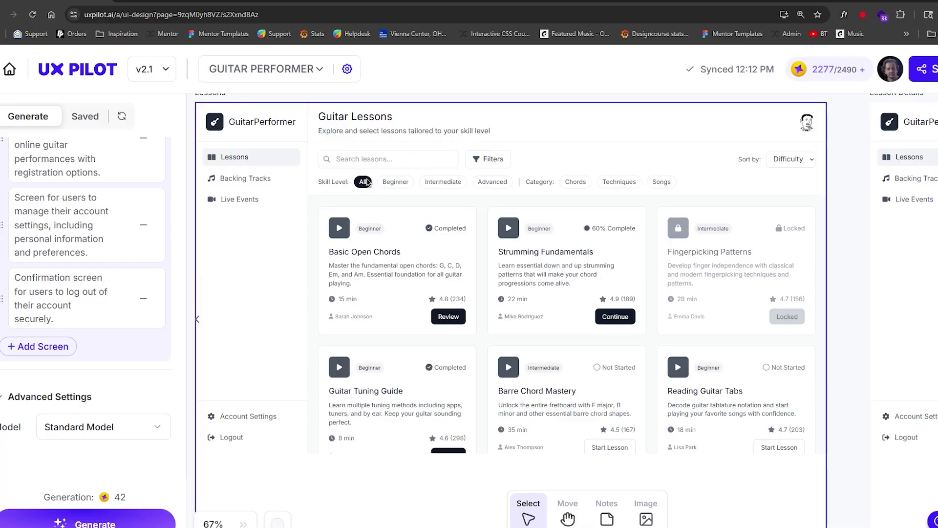
scroll(368, 182, up, 3)
scroll(655, 224, down, 4)
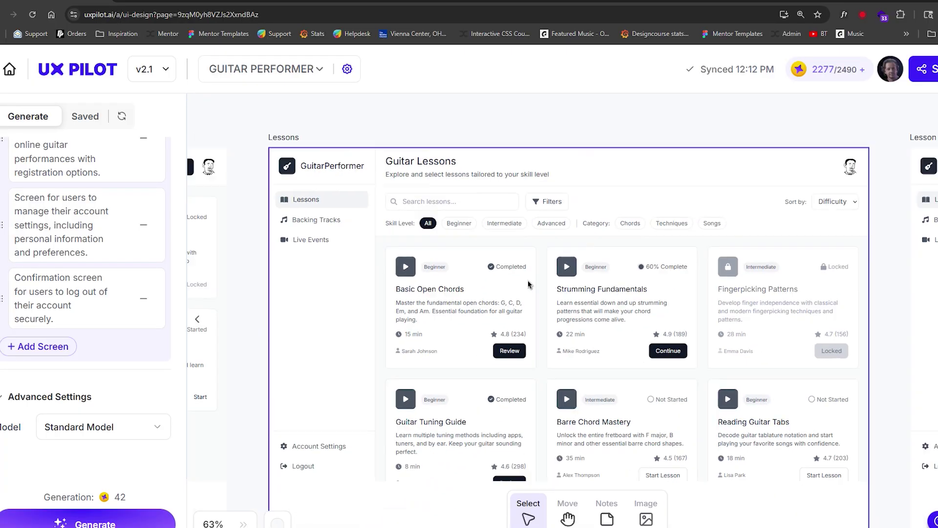
scroll(582, 252, up, 2)
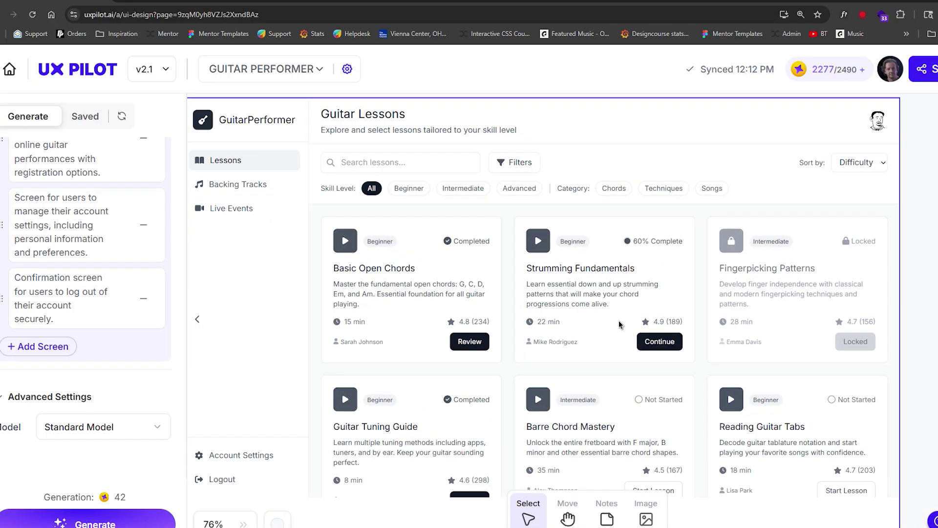
scroll(760, 307, right, 10)
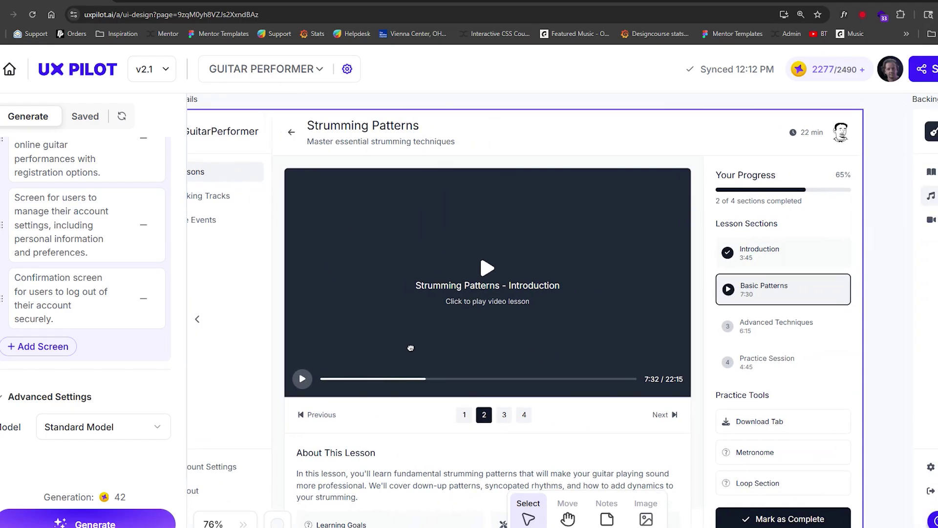
scroll(475, 358, right, 1)
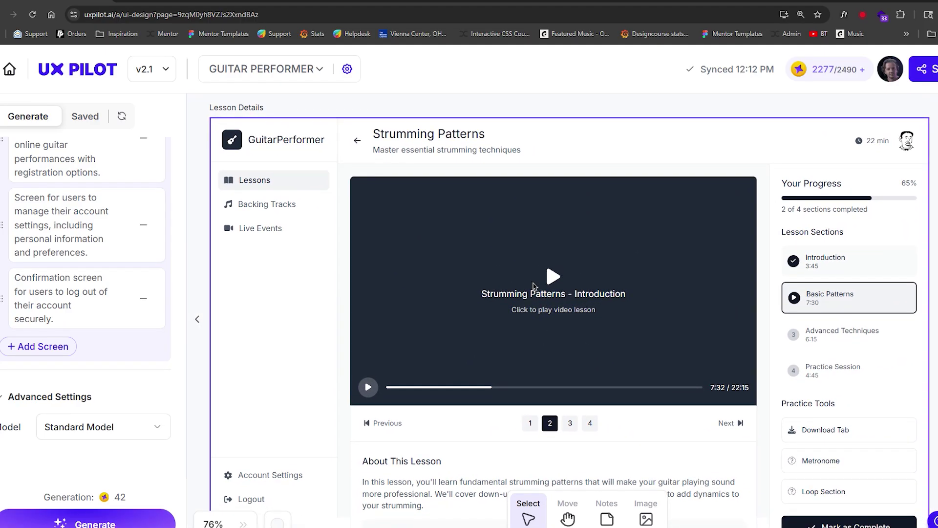
scroll(608, 313, down, 2)
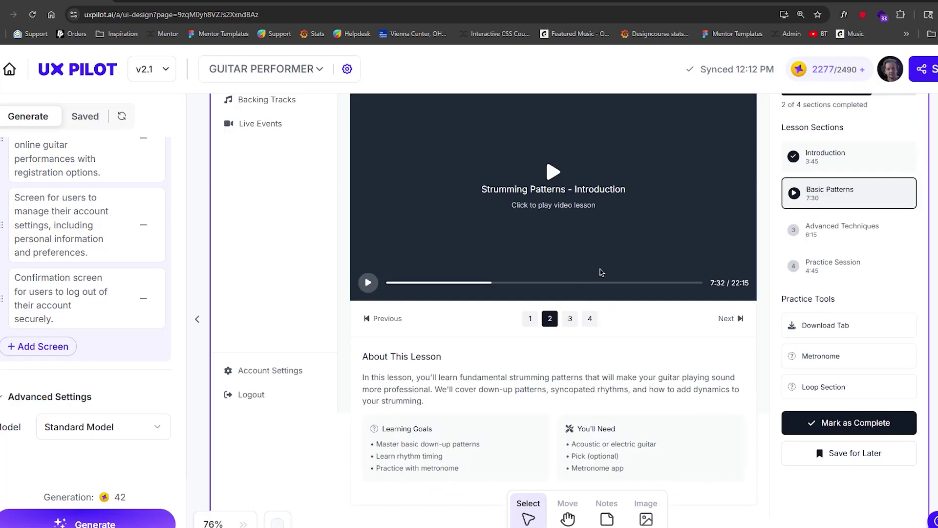
scroll(592, 334, down, 4)
scroll(553, 361, up, 3)
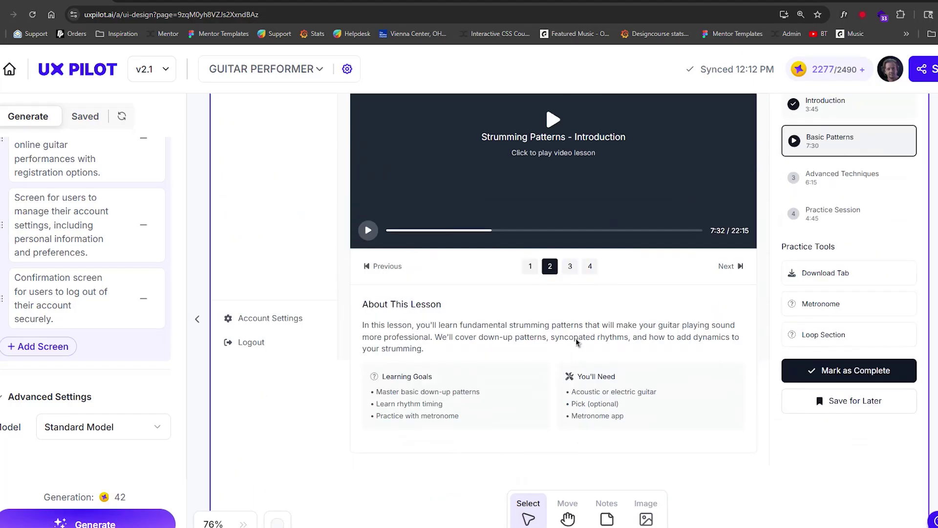
scroll(737, 300, right, 2)
scroll(737, 300, up, 1)
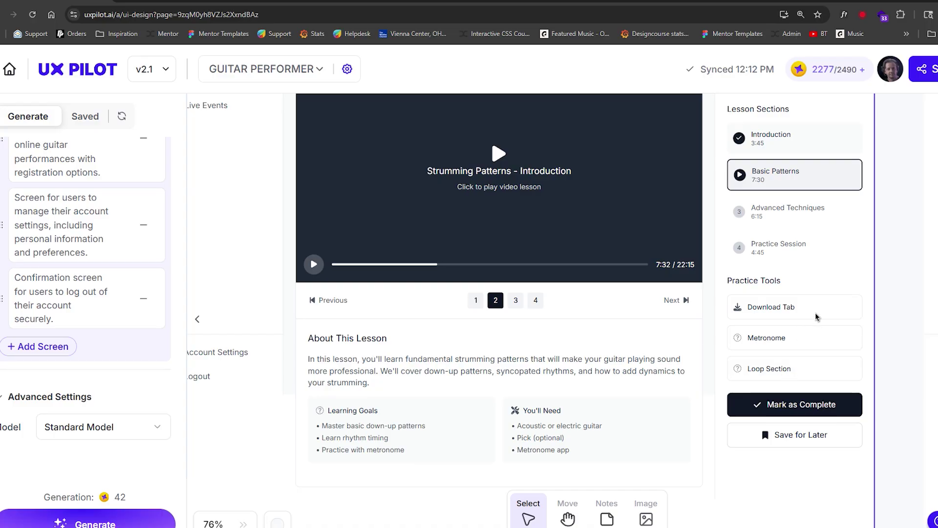
scroll(740, 289, down, 5)
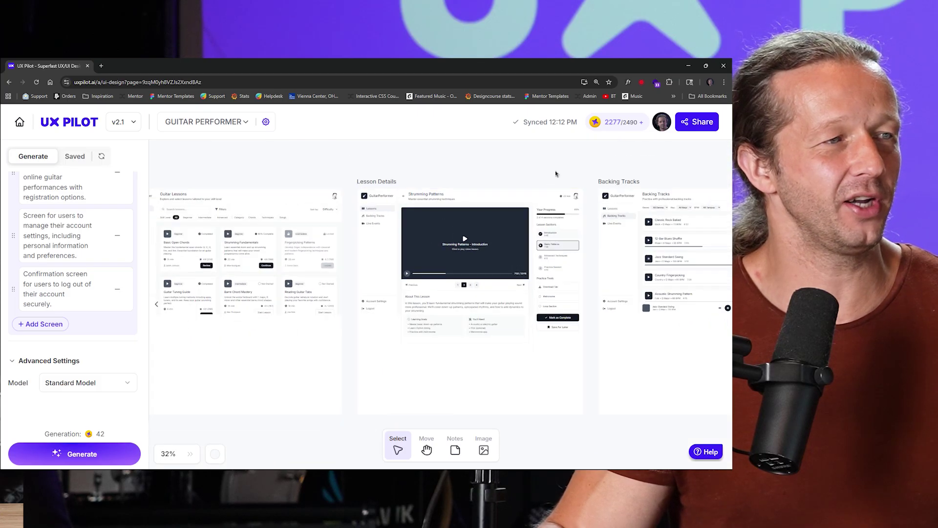
scroll(556, 173, right, 5)
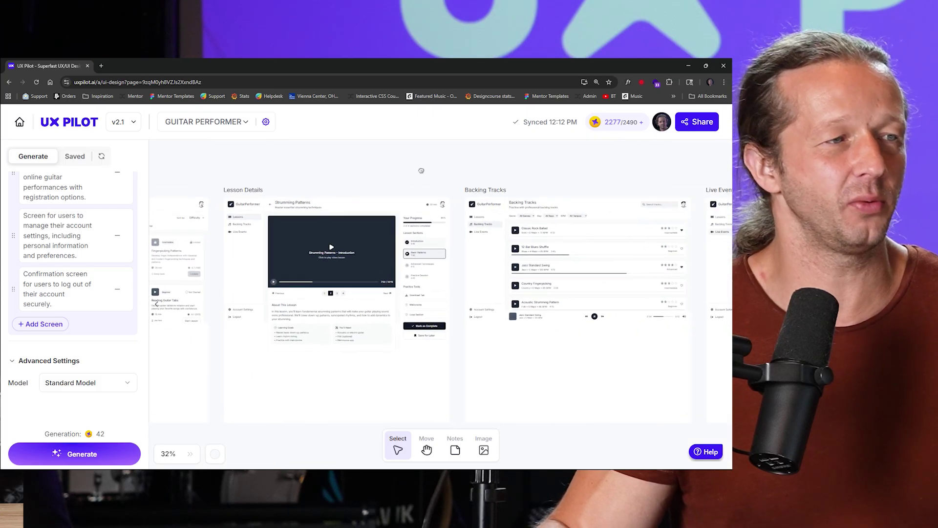
Step: Fit Backing Tracks, then pan through Live Events and Account Settings to the Logout wireframe
double_click(501, 196)
drag(500, 196, 472, 232)
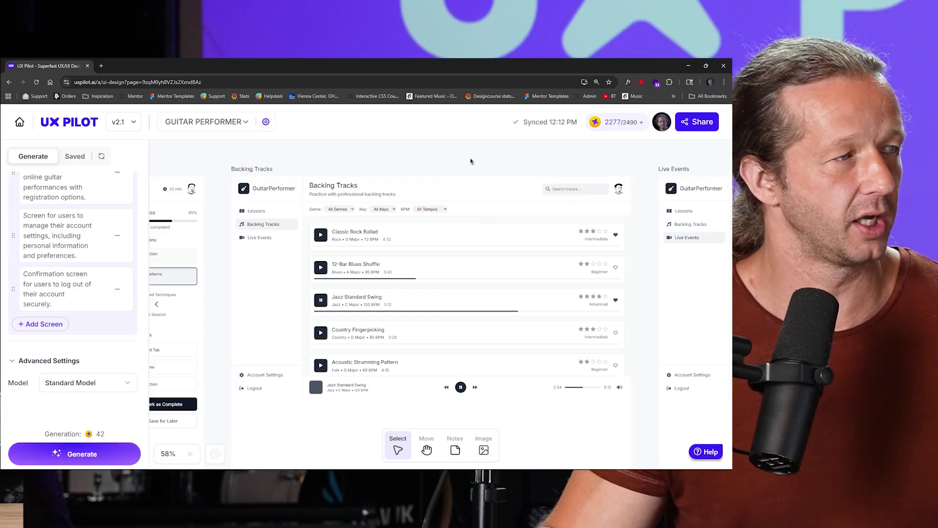
scroll(325, 251, right, 10)
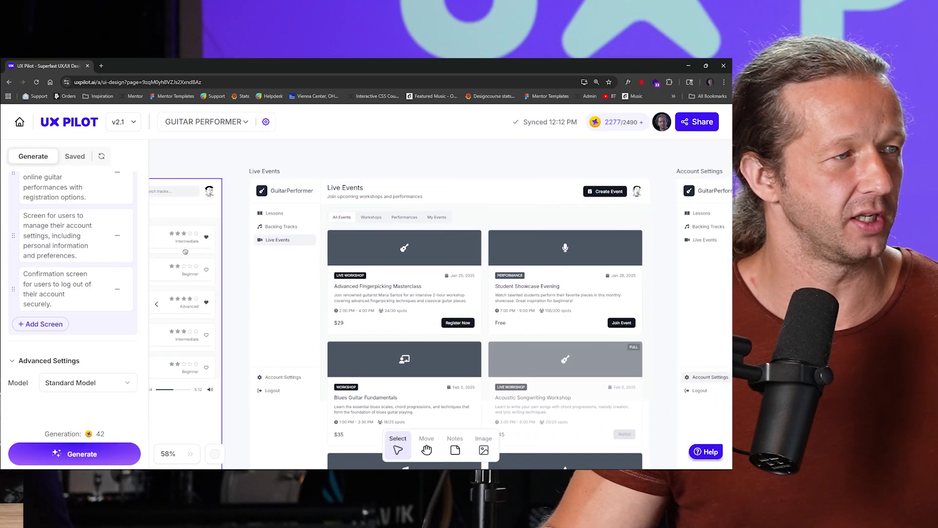
scroll(324, 251, down, 1)
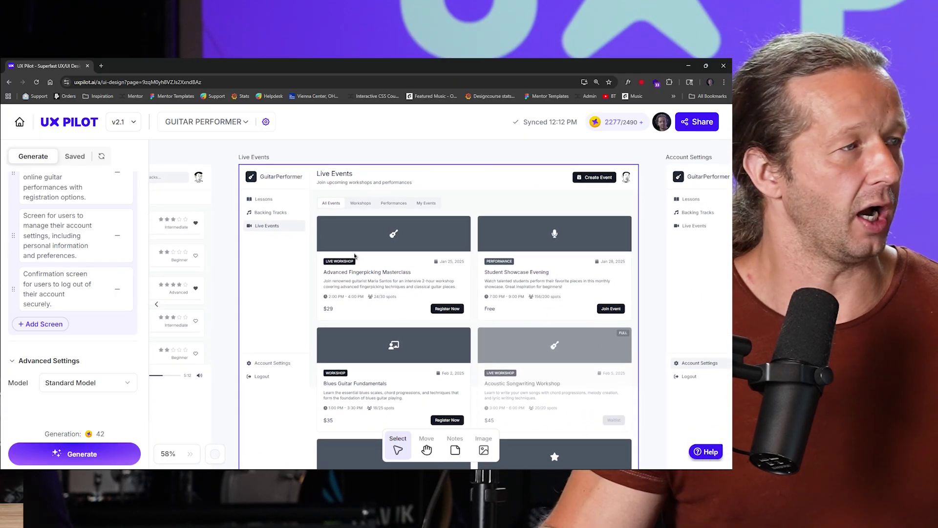
scroll(547, 323, right, 10)
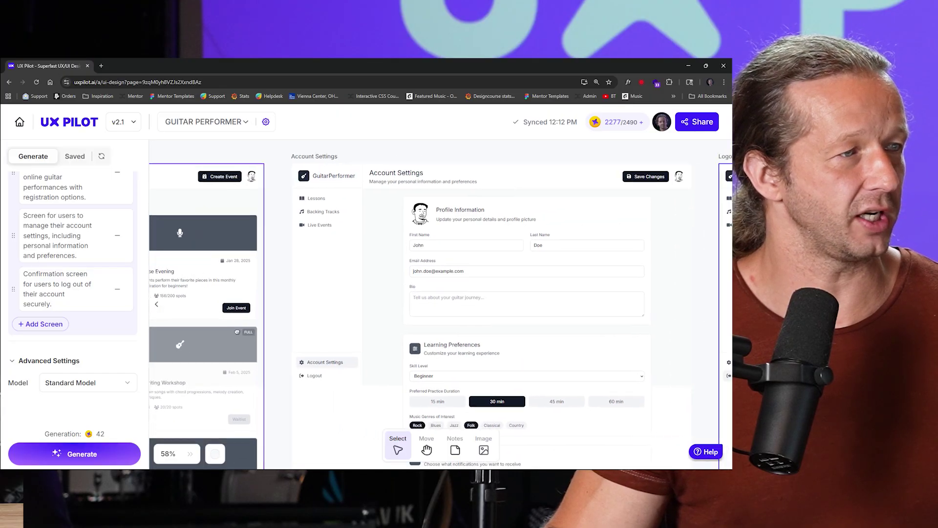
scroll(425, 313, right, 10)
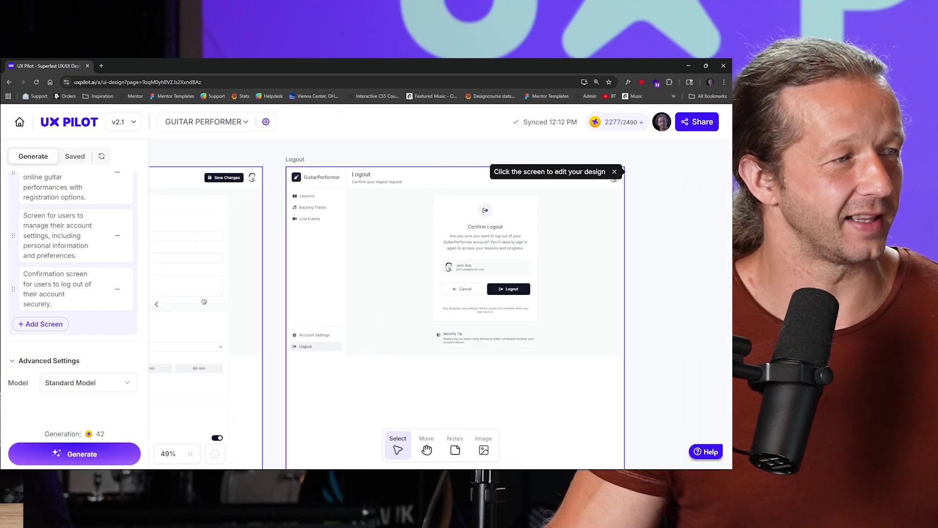
scroll(440, 290, down, 3)
Step: Select the Logout screen, look over its Generate dropdown options, then deselect it
click(442, 264)
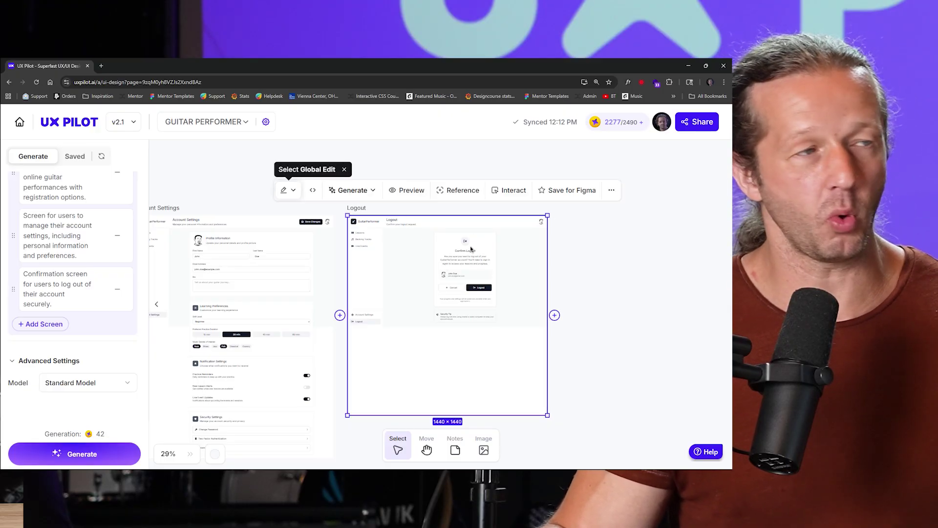
scroll(447, 209, up, 3)
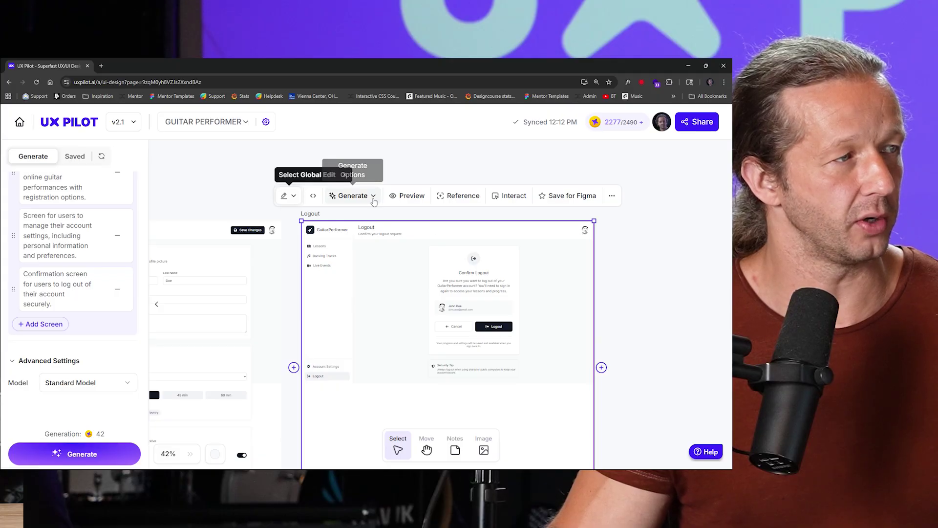
click(374, 198)
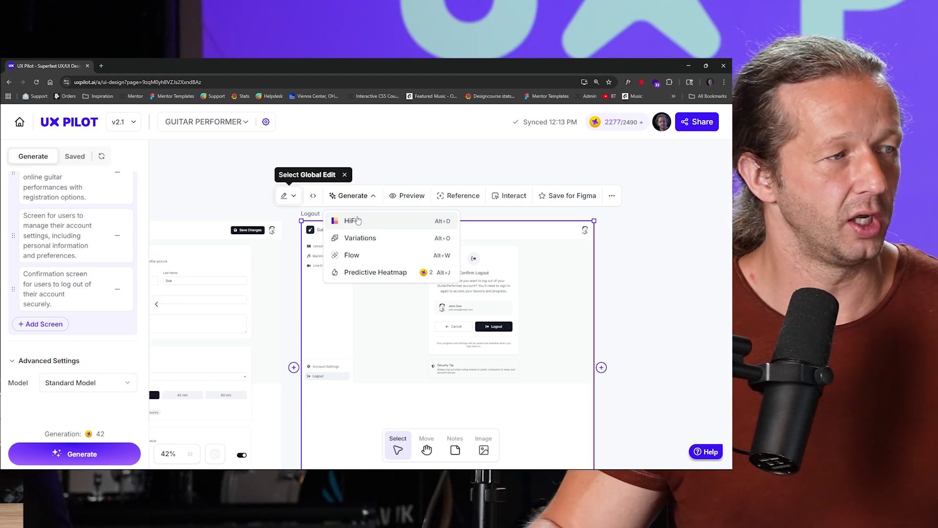
scroll(286, 226, down, 5)
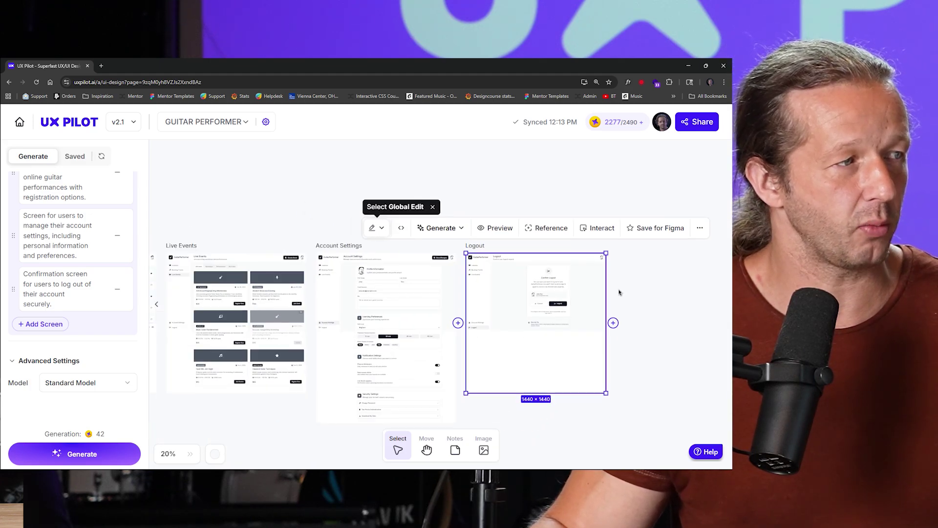
click(286, 225)
Step: Zoom the canvas over to the Lessons wireframe and select it
scroll(230, 254, up, 5)
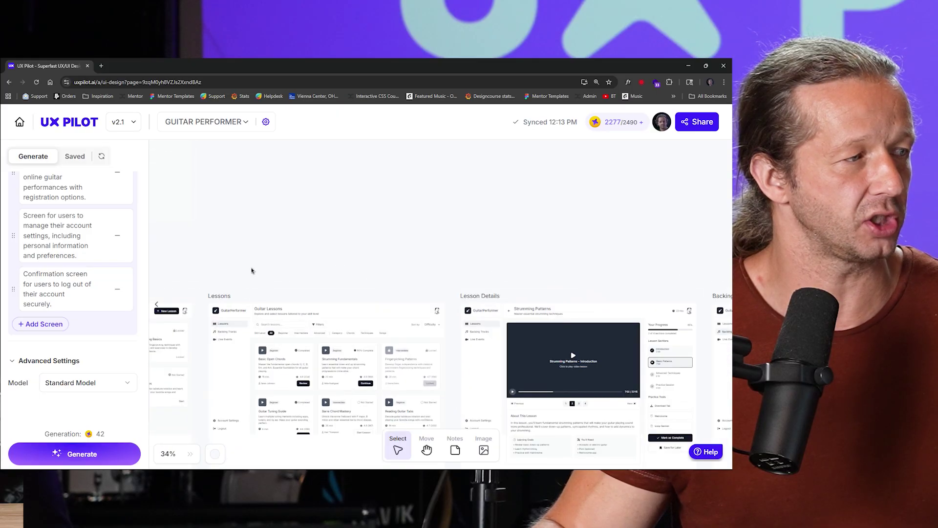
scroll(251, 271, up, 4)
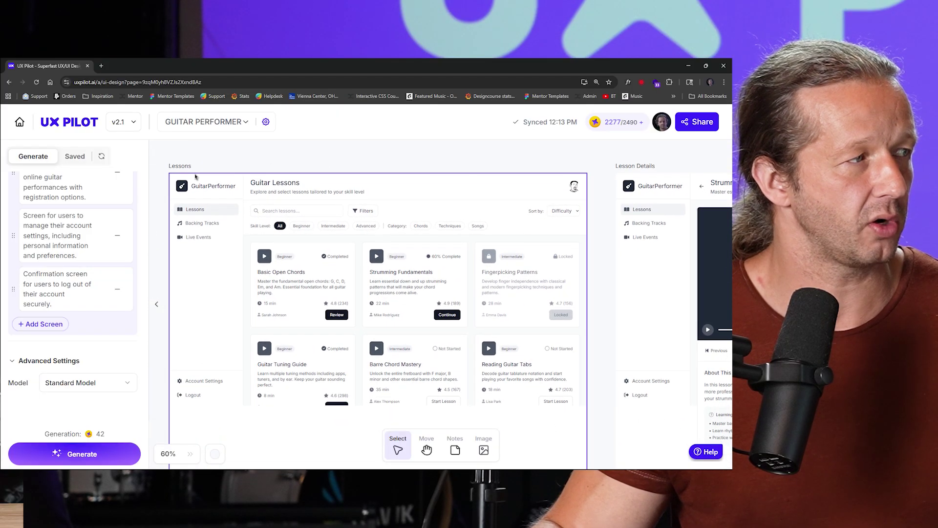
click(187, 170)
Step: Generate a hi-fi version of the Lessons wireframe using the Standard Model with Max quality on
click(304, 148)
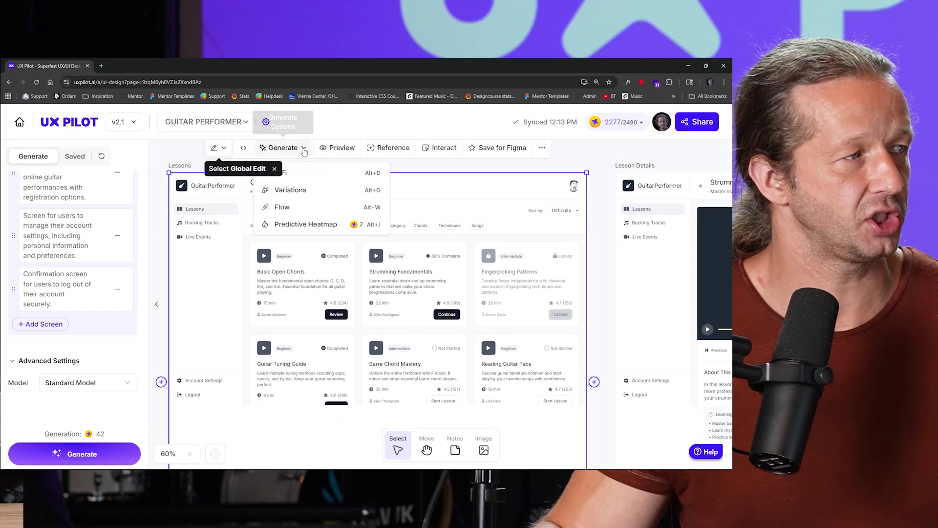
click(296, 178)
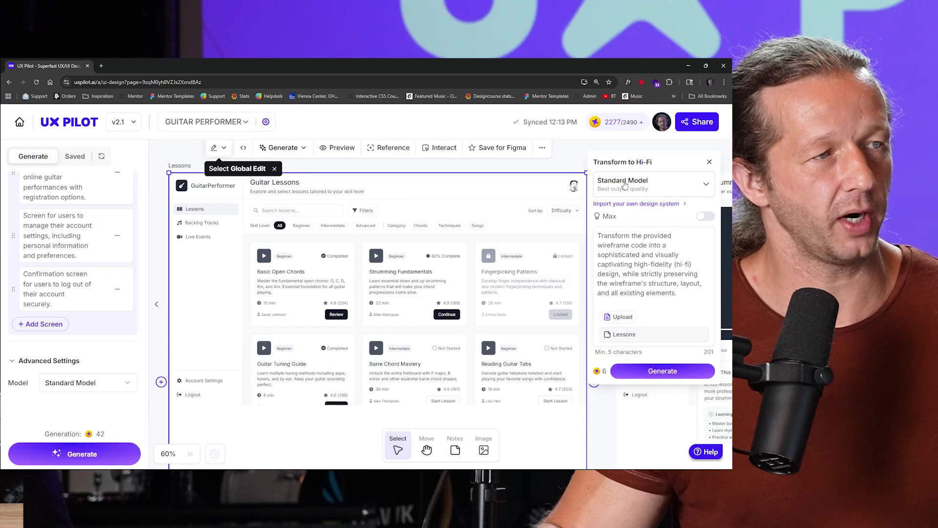
click(625, 184)
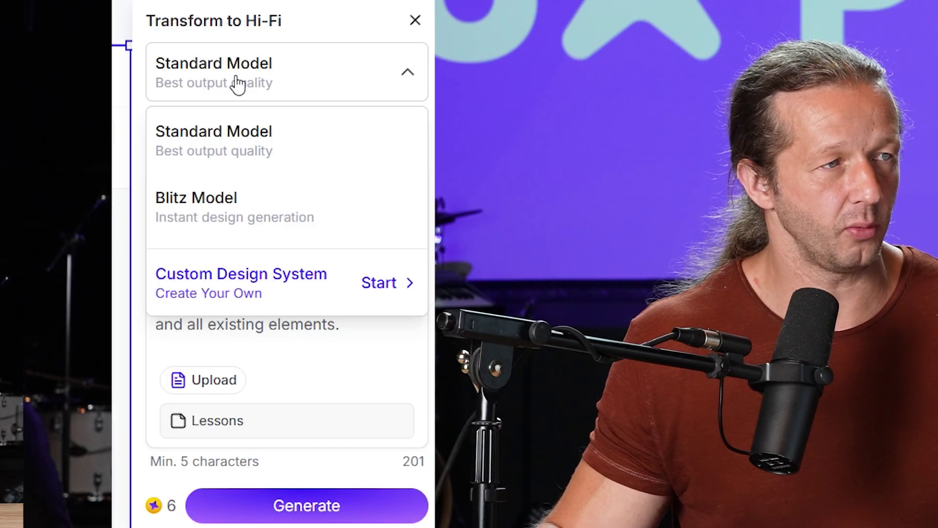
click(632, 186)
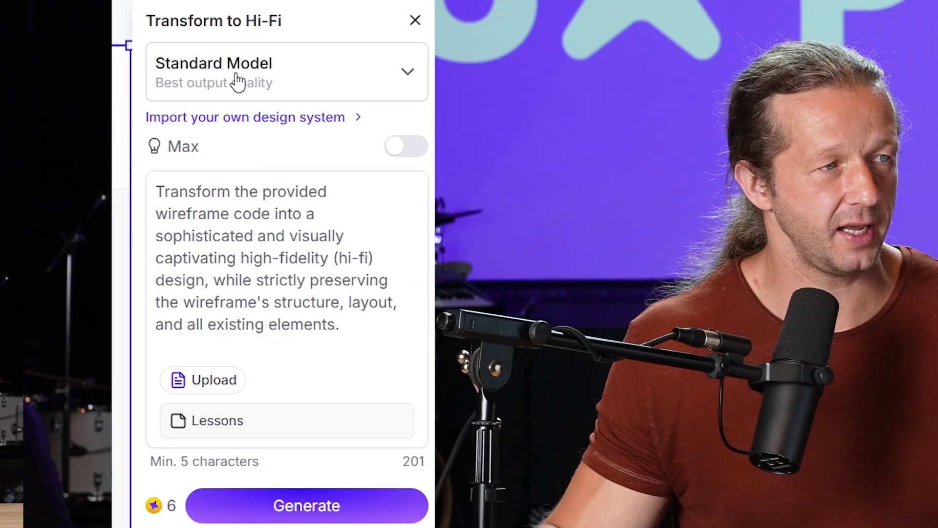
click(398, 149)
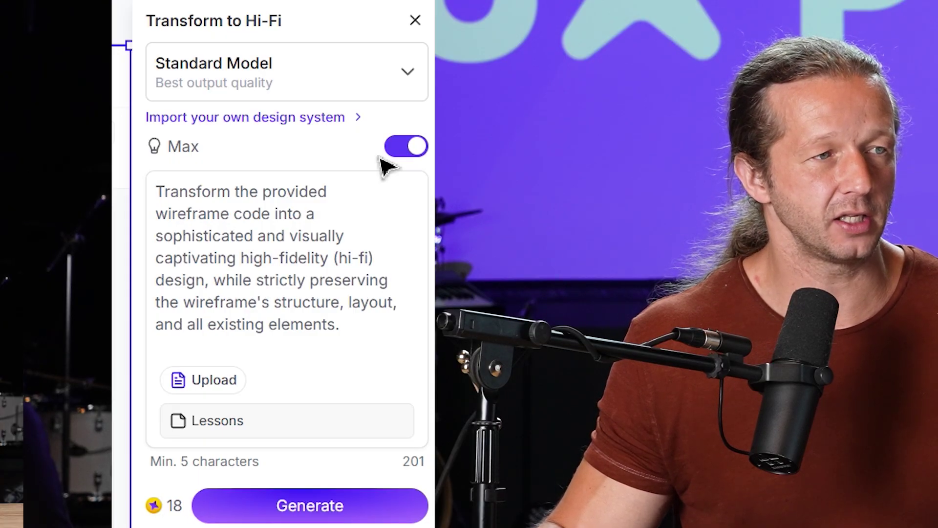
click(399, 149)
click(404, 149)
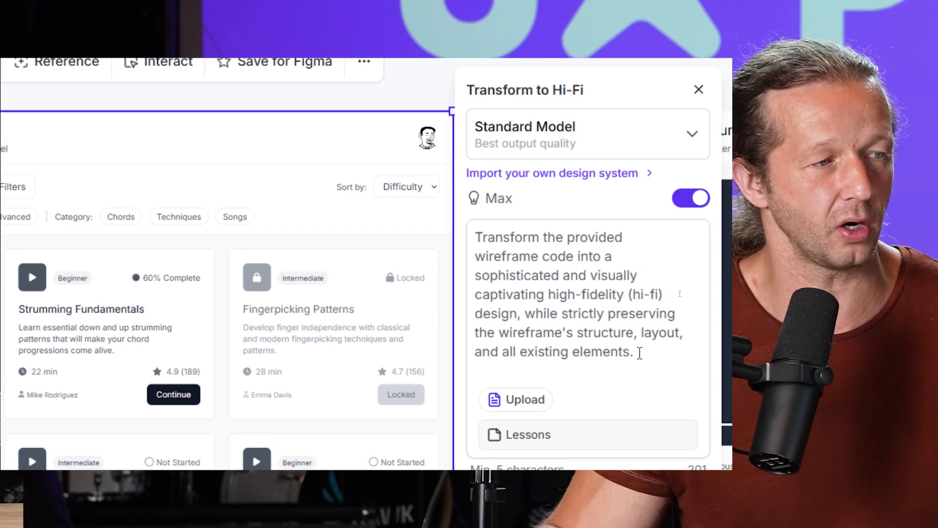
click(639, 353)
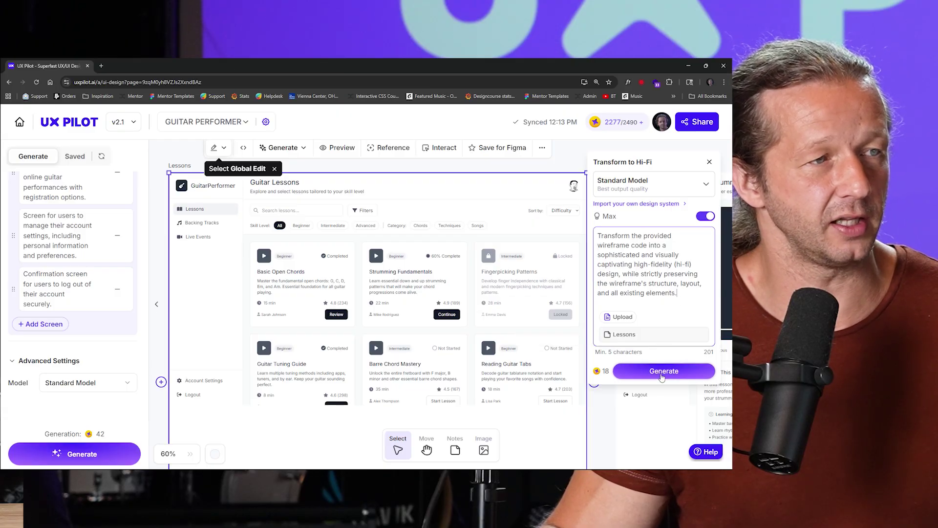
click(662, 372)
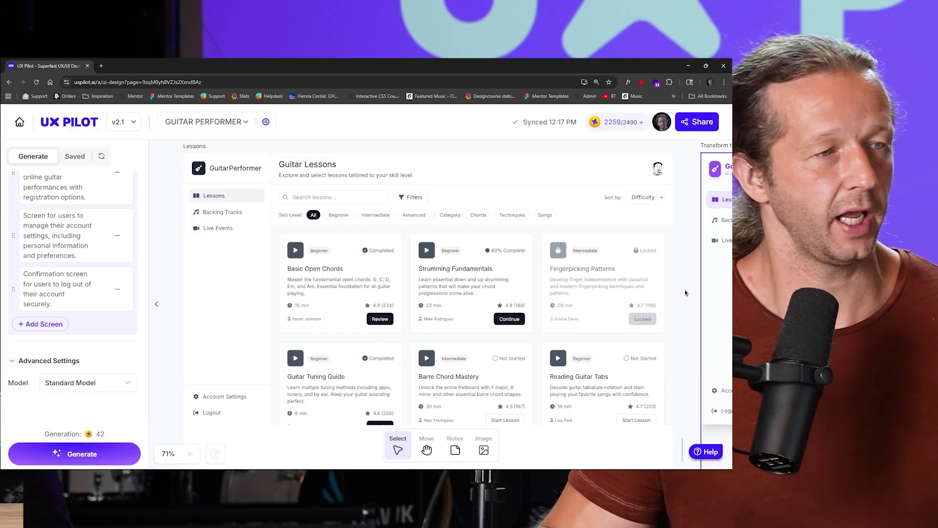
Step: Scroll the canvas to inspect the new purple hi-fi Guitar Lessons screen beside the wireframe
scroll(688, 274, right, 10)
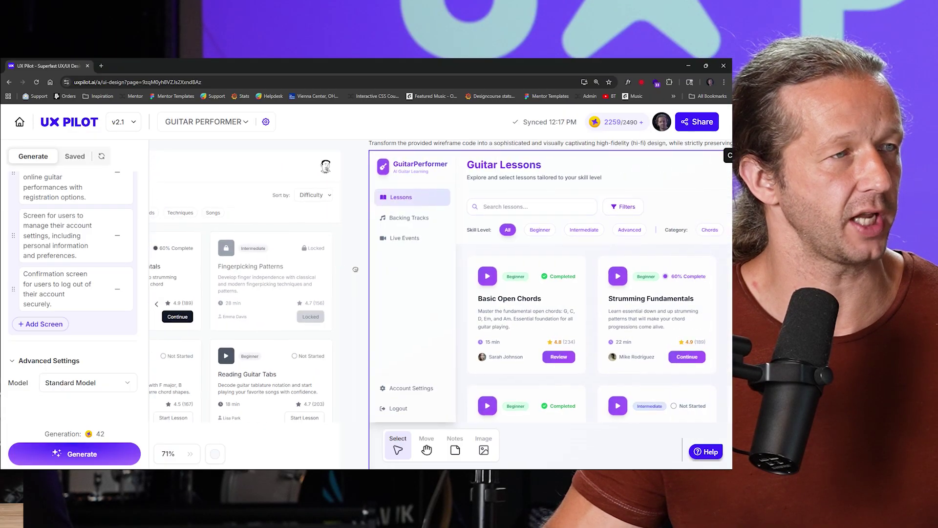
scroll(384, 266, down, 1)
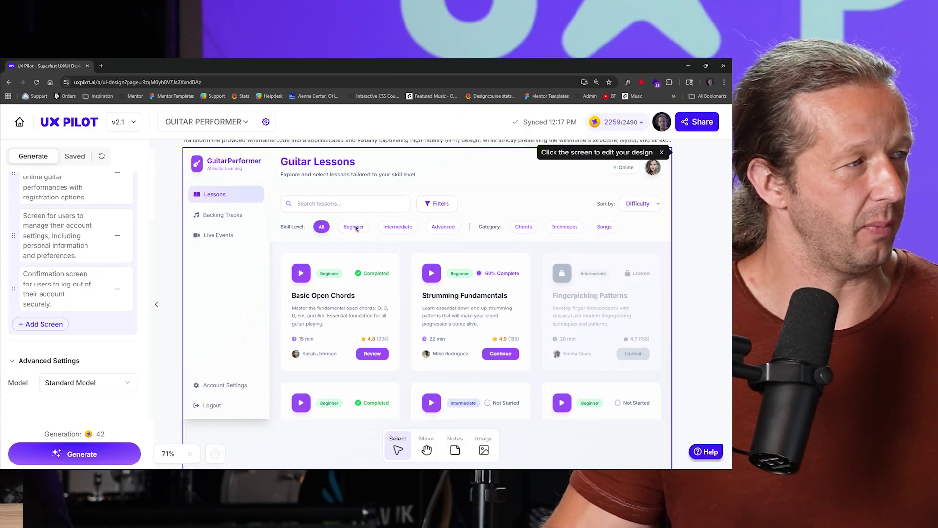
scroll(381, 184, up, 1)
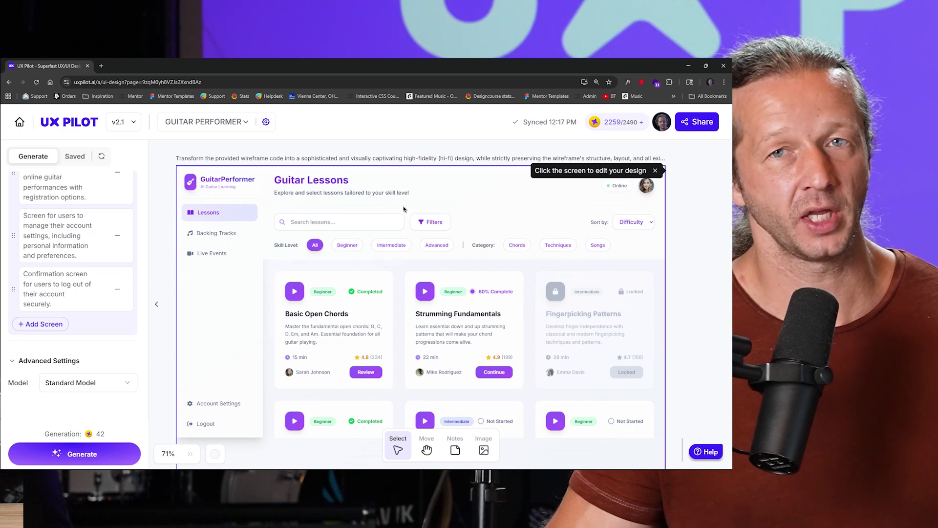
Step: Generate 3 Max-quality variations of the hi-fi Guitar Lessons screen
click(403, 209)
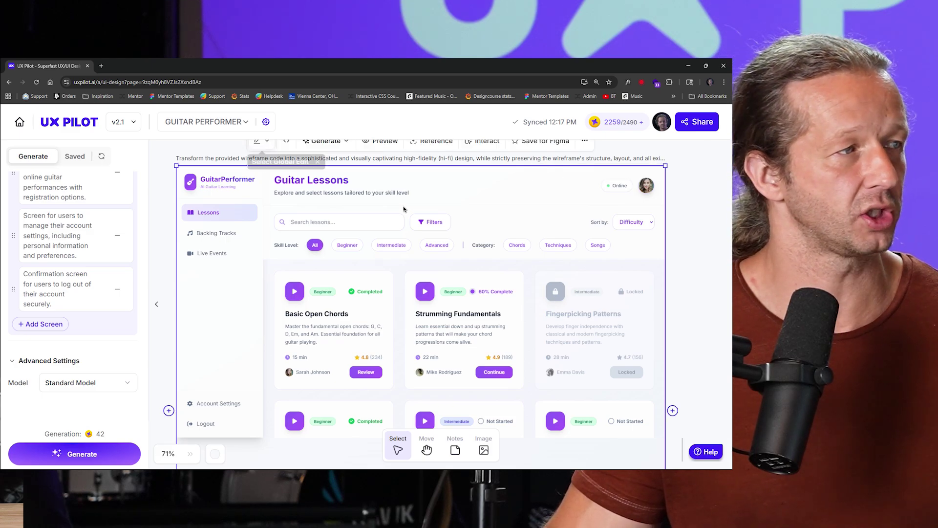
click(348, 178)
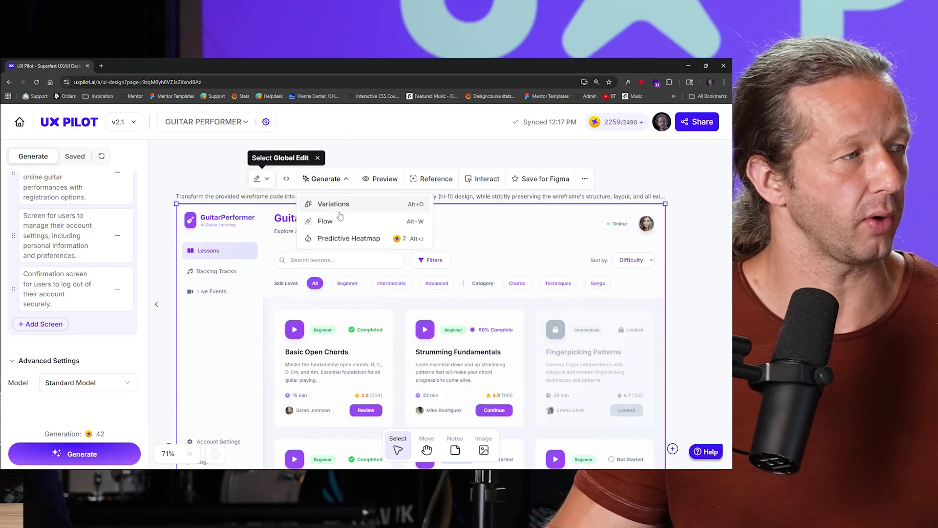
click(332, 203)
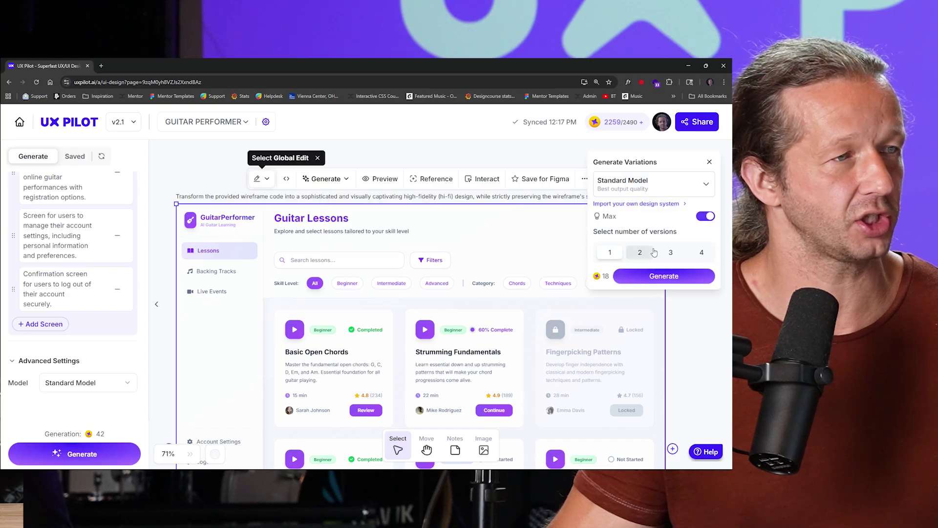
click(639, 252)
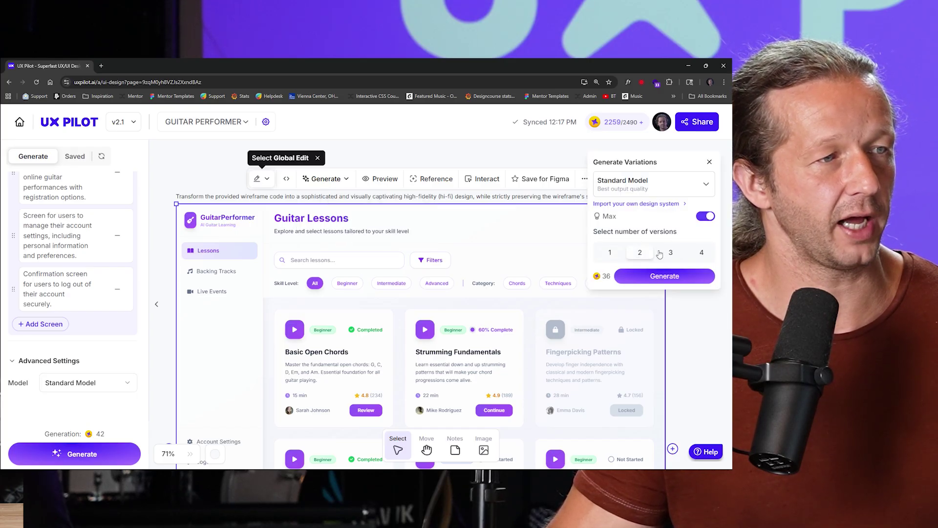
click(670, 252)
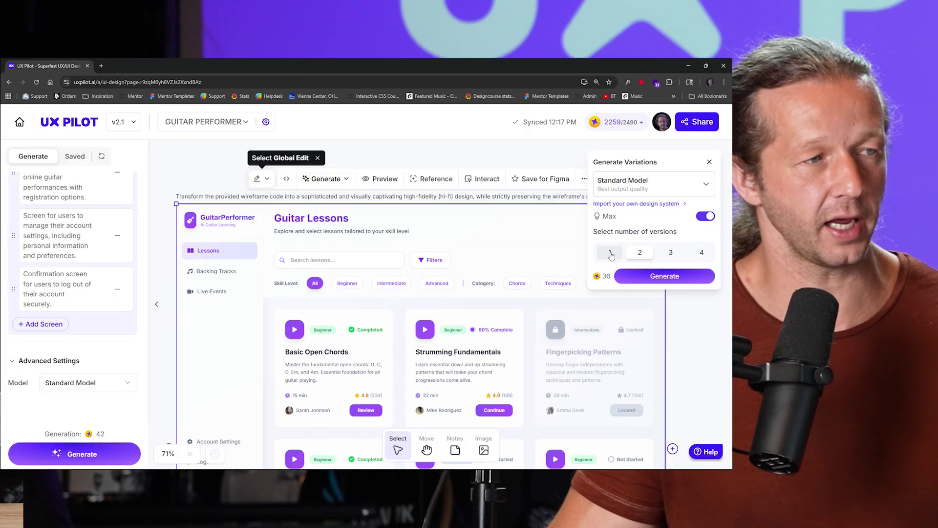
click(610, 253)
click(640, 253)
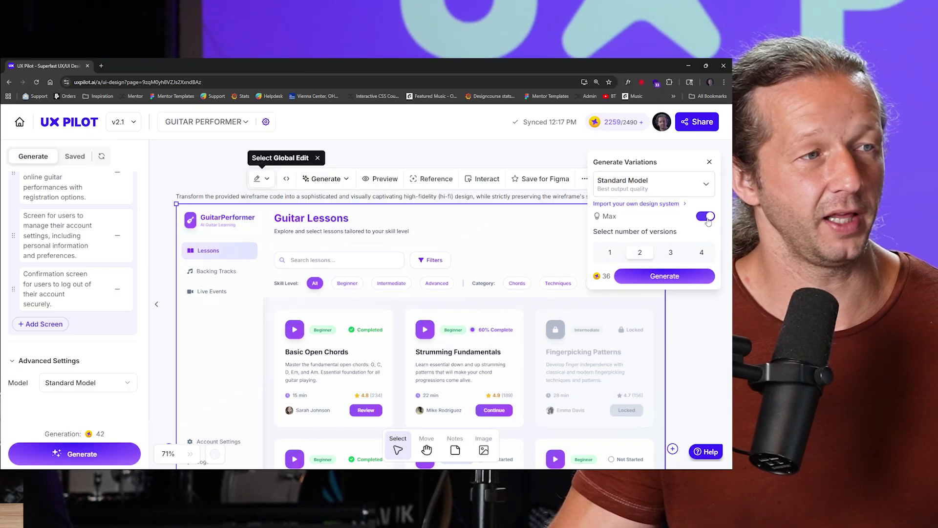
click(671, 253)
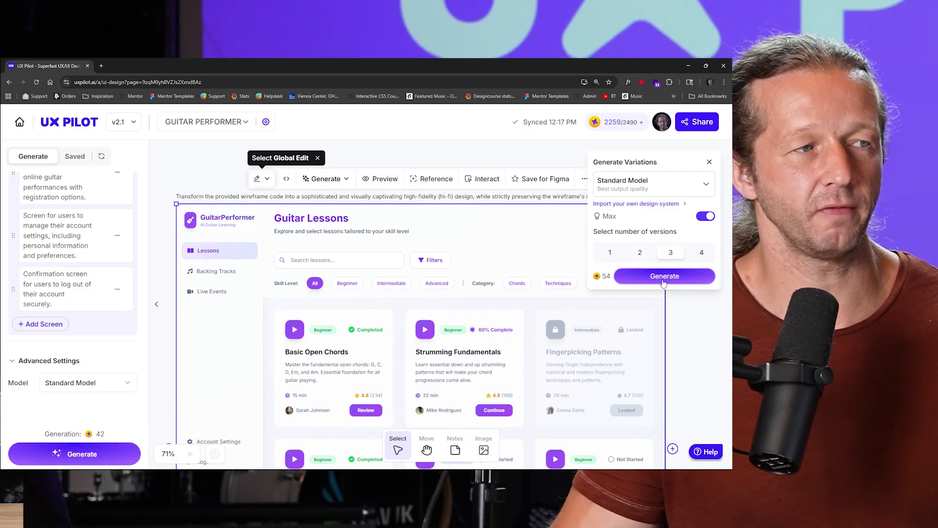
click(662, 276)
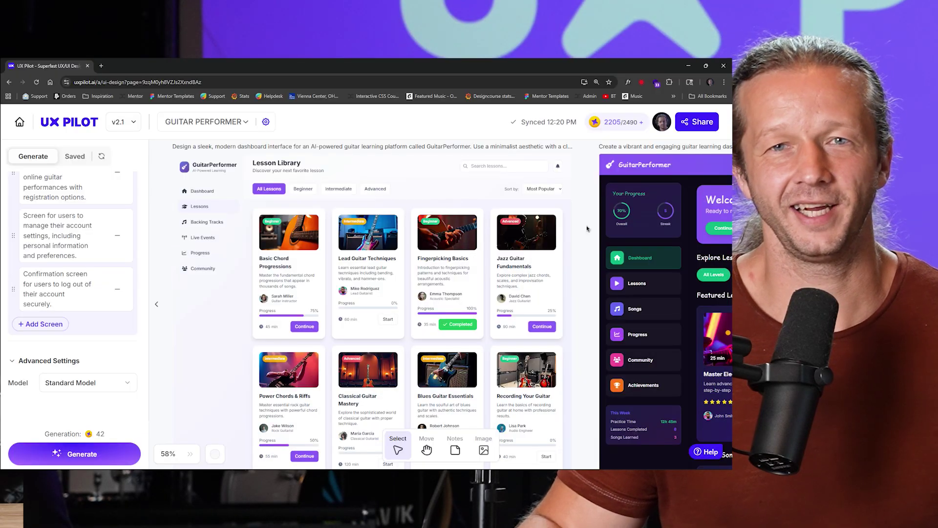
drag(587, 228, 651, 230)
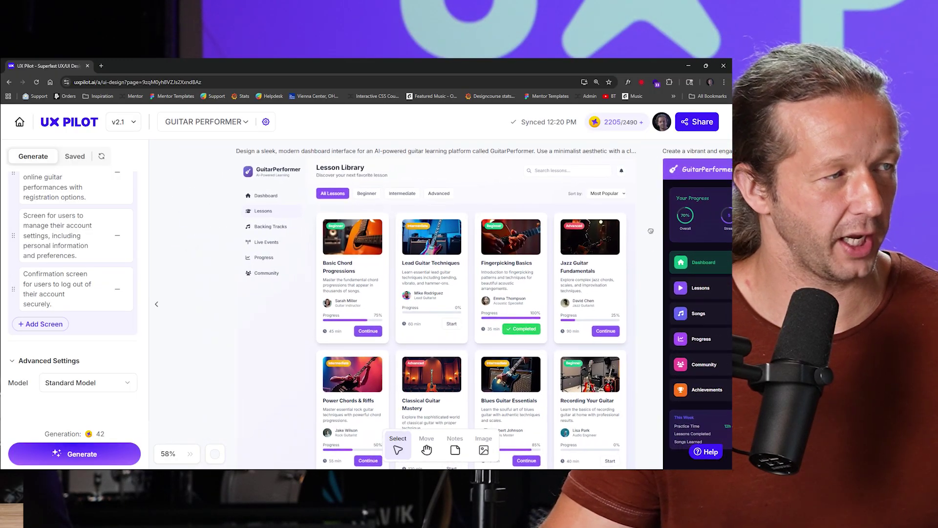
scroll(520, 247, up, 2)
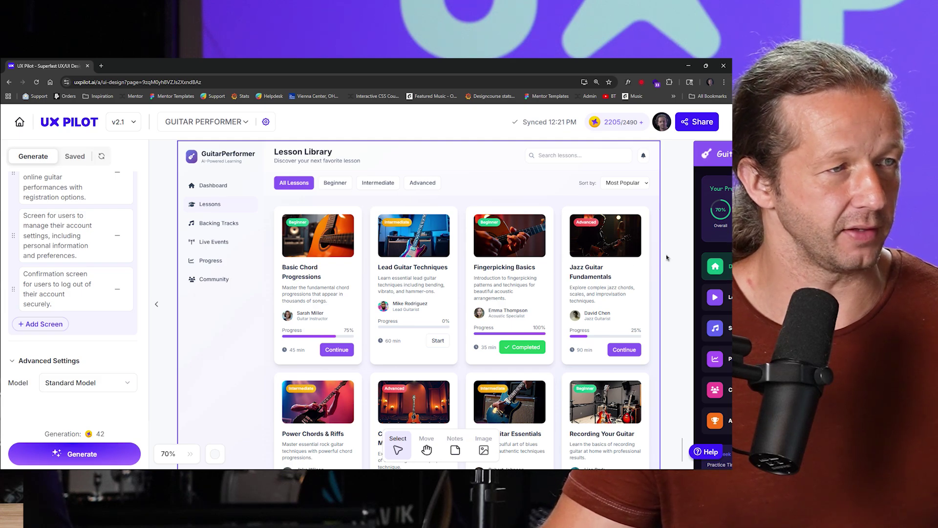
scroll(667, 258, right, 10)
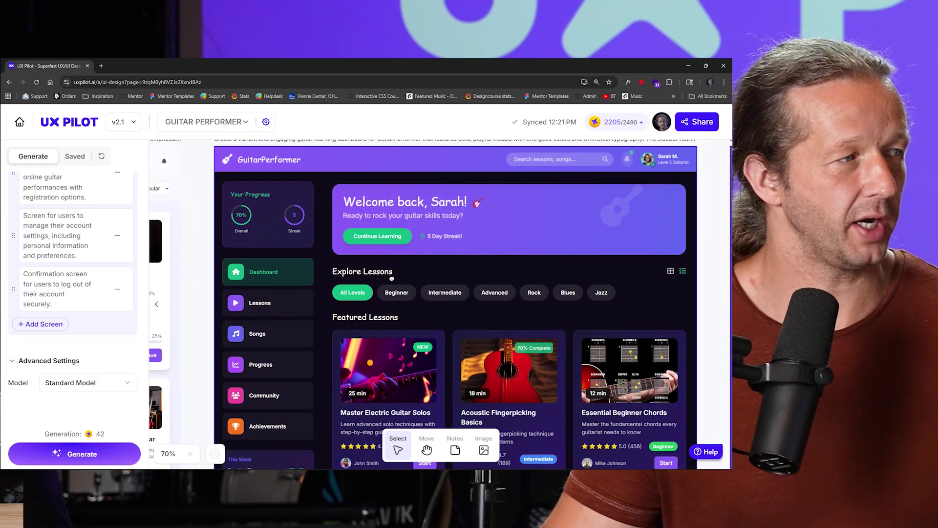
drag(391, 278, 395, 286)
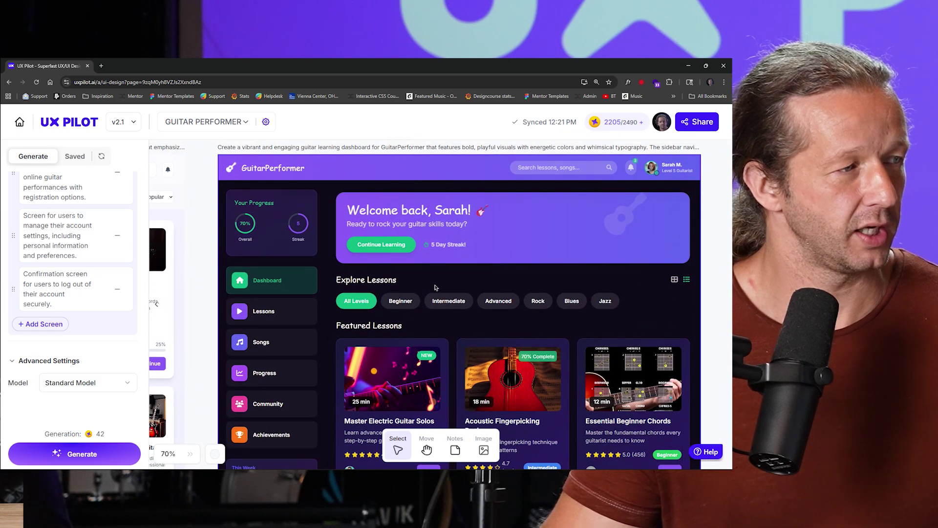
drag(453, 284, 432, 274)
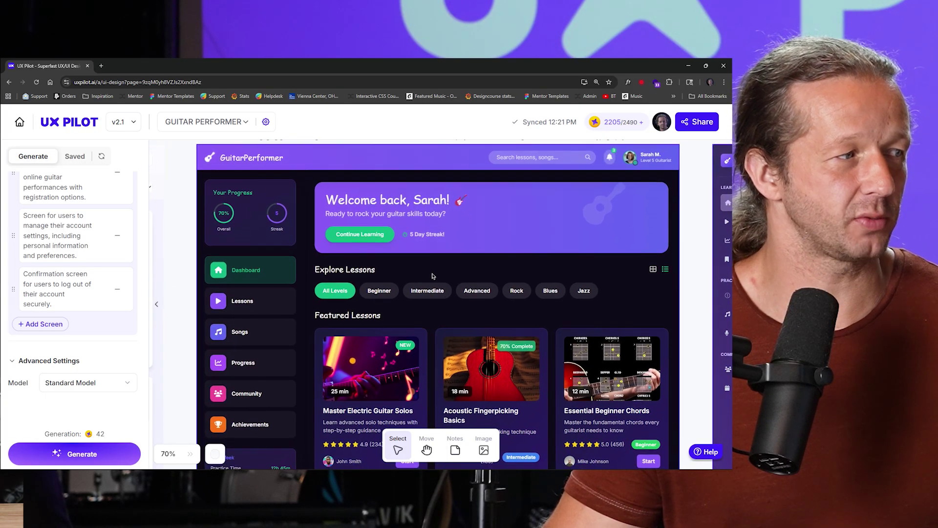
scroll(405, 214, up, 5)
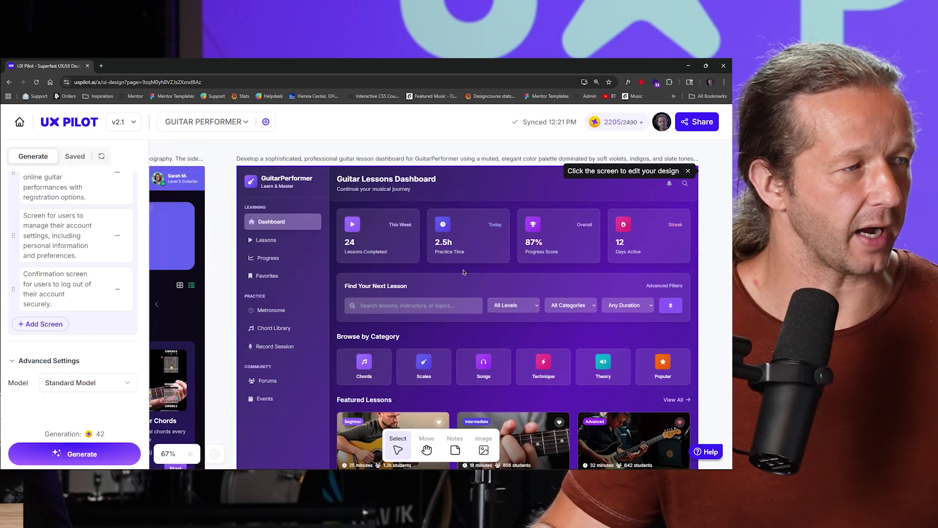
scroll(491, 345, down, 5)
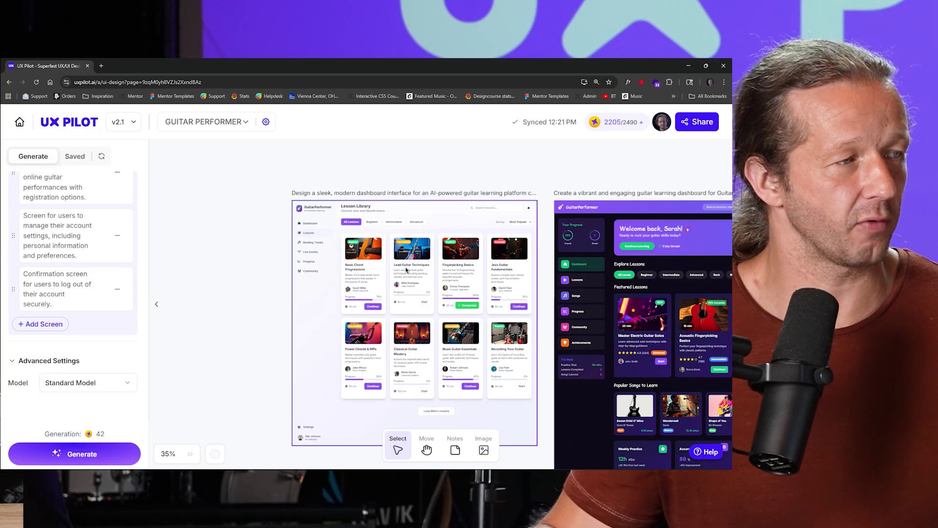
scroll(406, 269, up, 5)
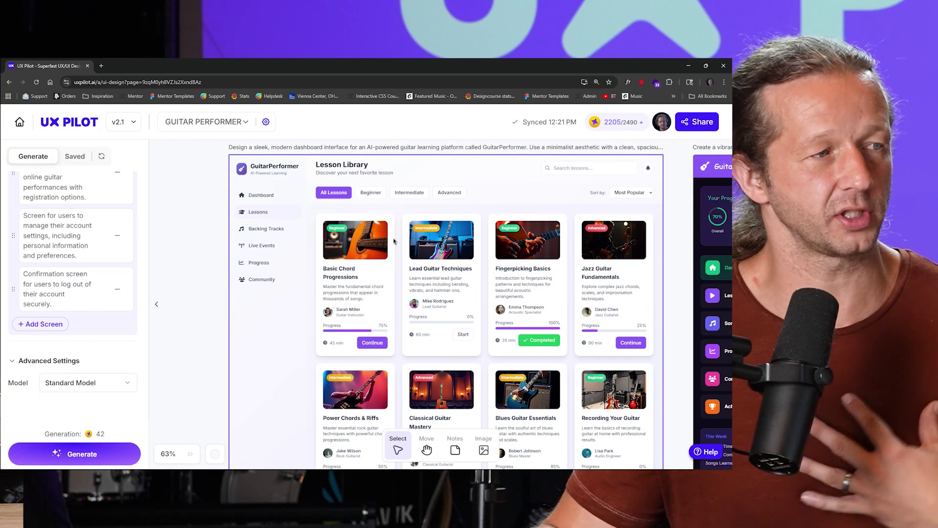
Step: Mark the Lesson Library design as Saved for Figma, then switch to Figma
click(392, 204)
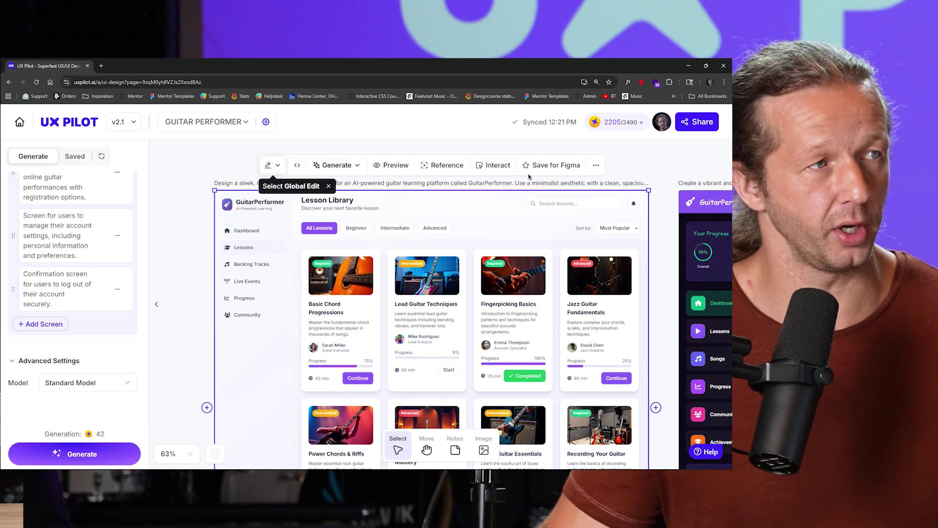
click(552, 166)
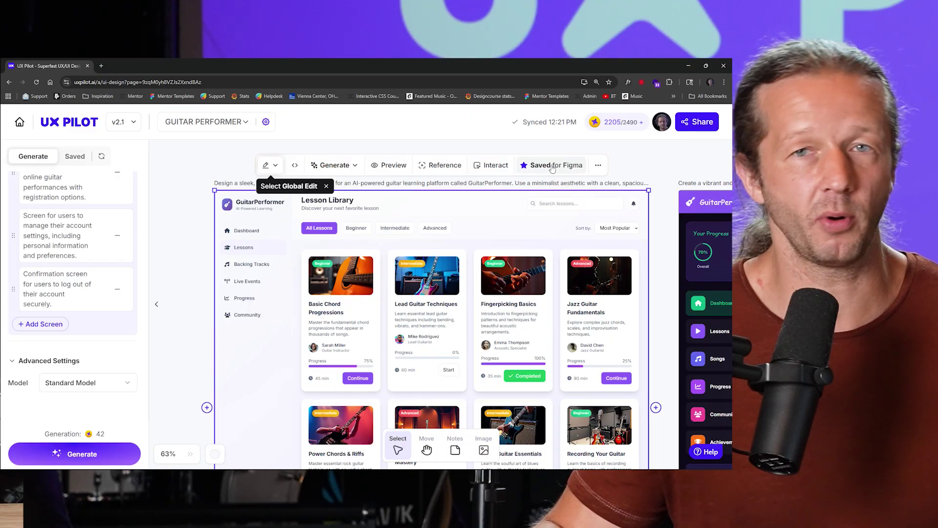
key(alt+Tab)
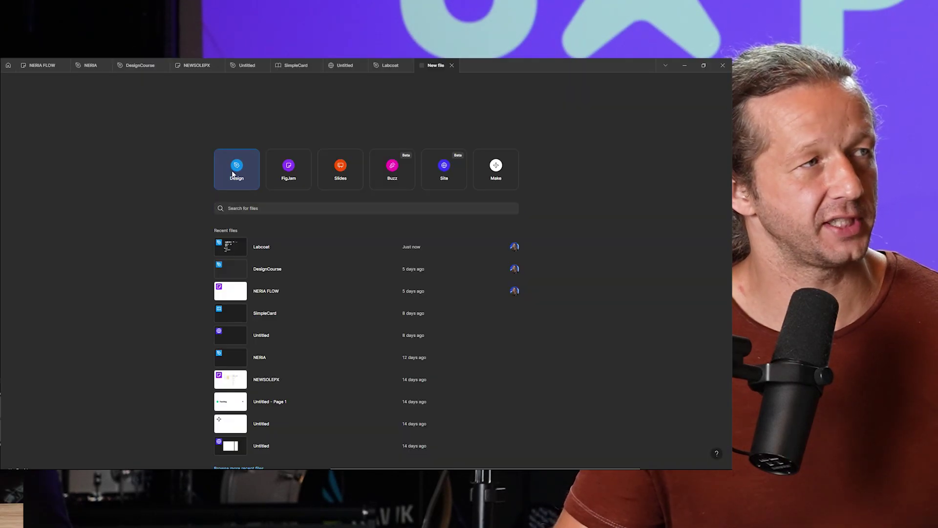
Step: Create a new Figma design file and run the UX Pilot plugin found by searching 'uxpilot'
click(259, 176)
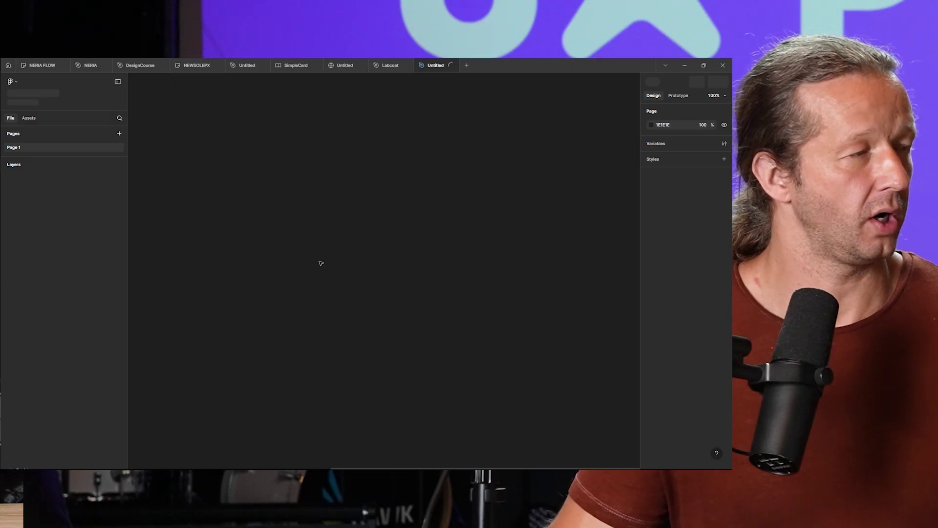
right_click(324, 270)
mouse_move(357, 338)
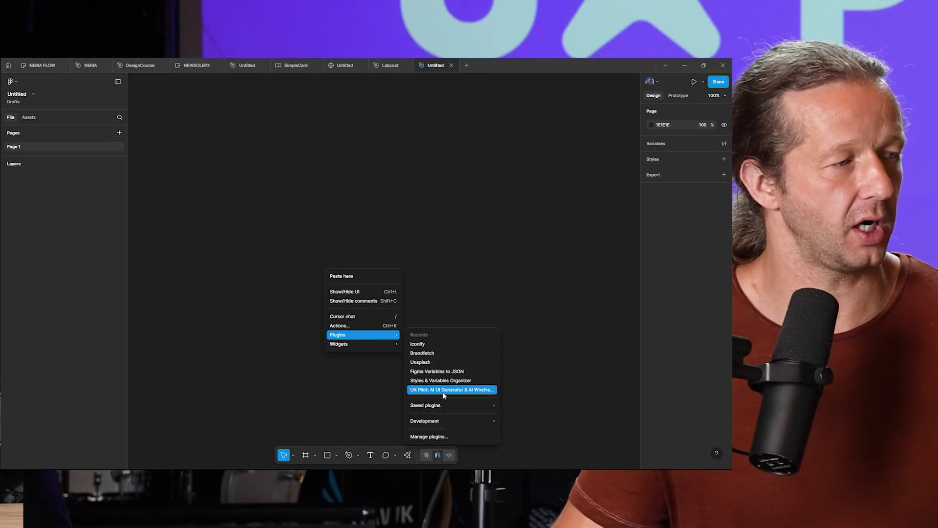
mouse_move(440, 411)
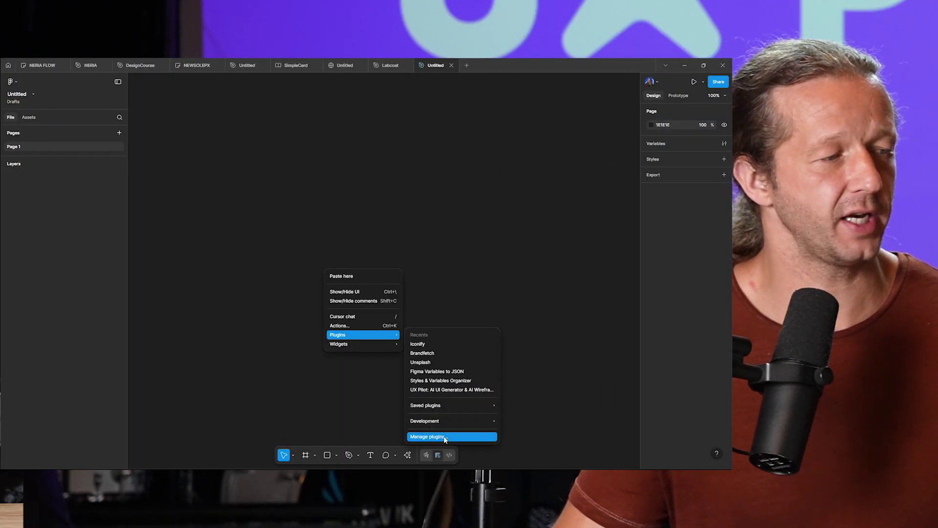
click(445, 437)
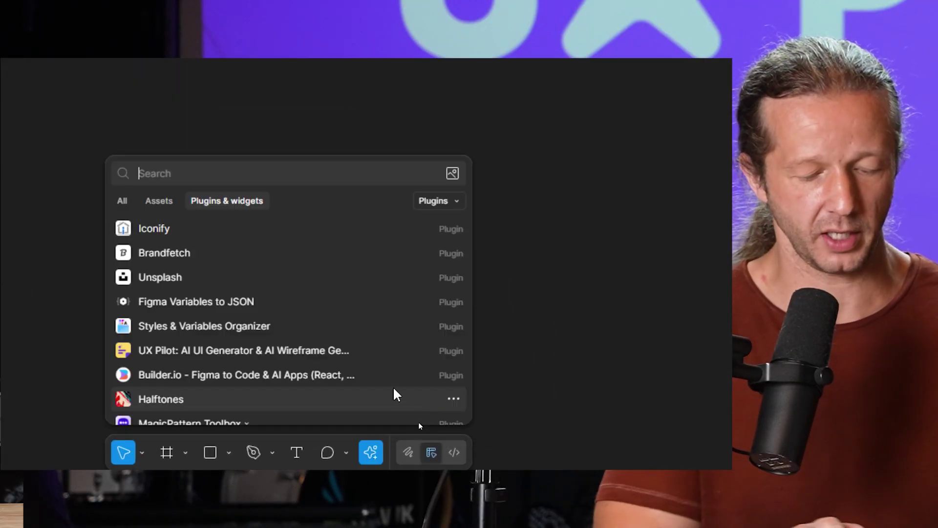
text(uxpilot)
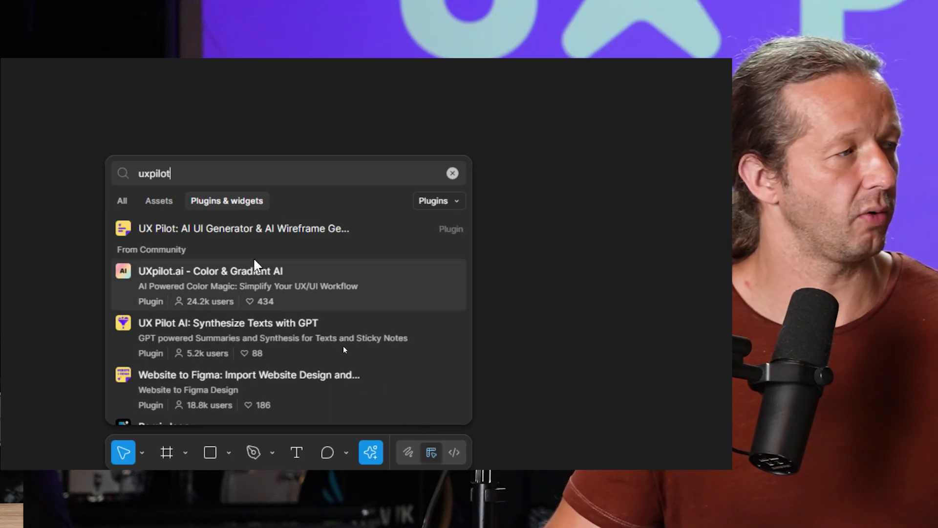
click(242, 225)
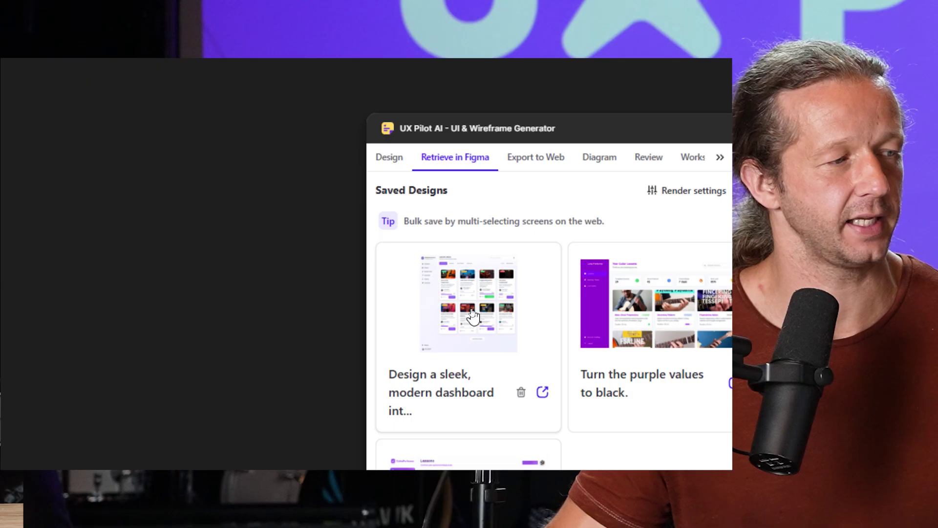
Step: Insert the saved Lesson Library design into the file and select the imported frame
click(472, 317)
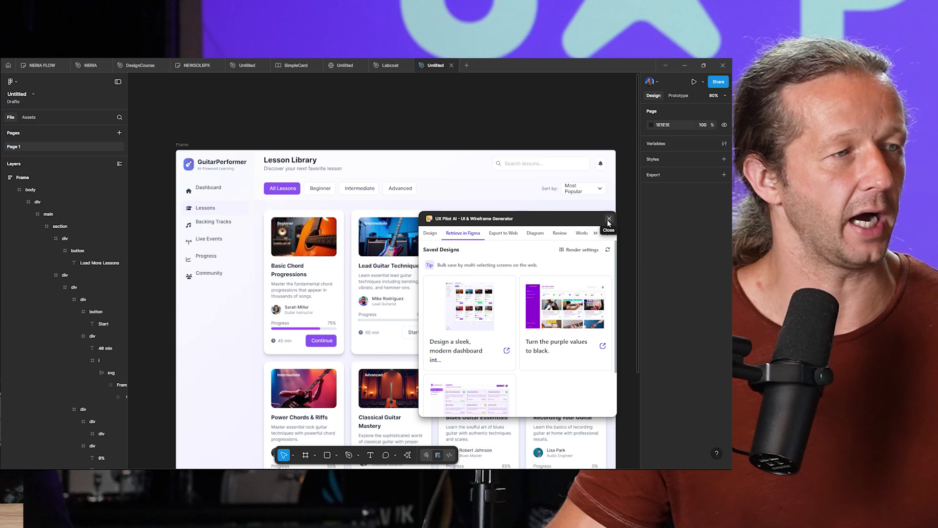
click(609, 219)
drag(428, 137, 460, 142)
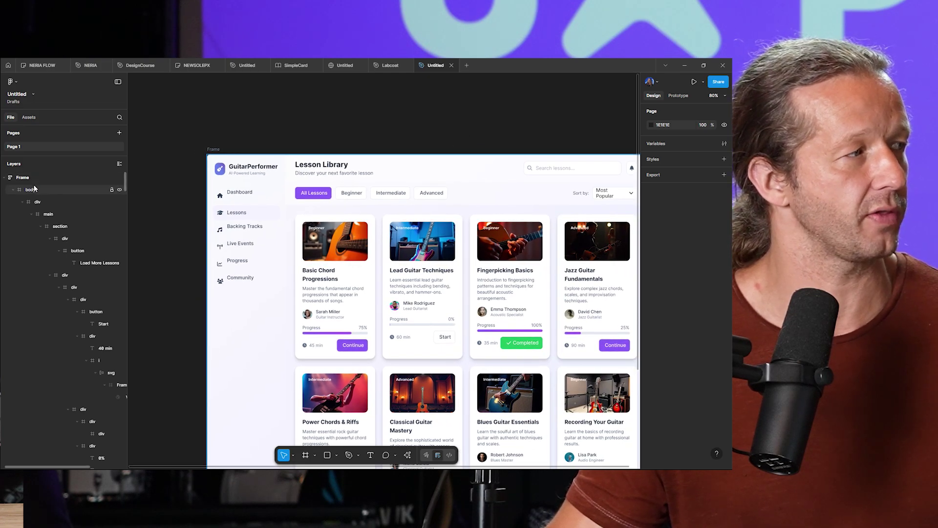
key(alt+l)
Step: Inspect the editable layers of the Lead Guitar card's image, description and heading
click(423, 250)
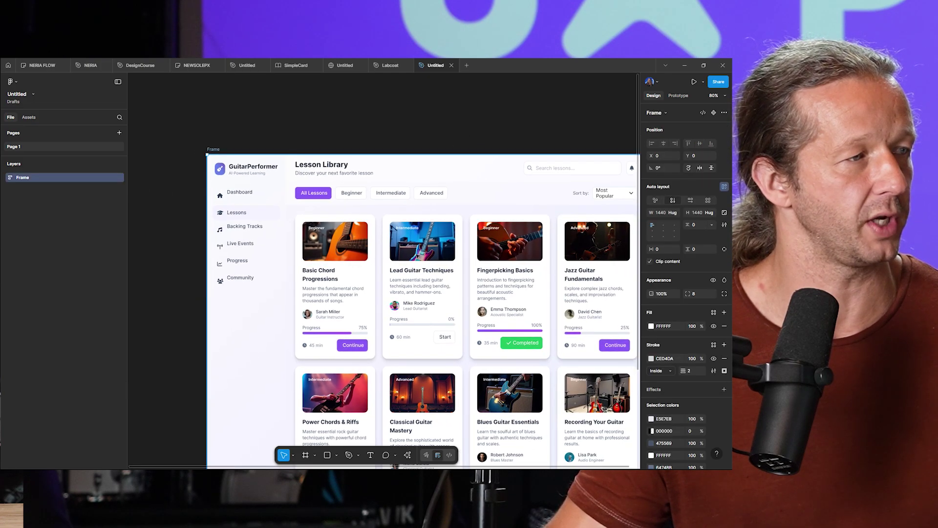
ctrl+click(423, 249)
scroll(424, 266, up, 2)
scroll(426, 270, up, 3)
click(413, 305)
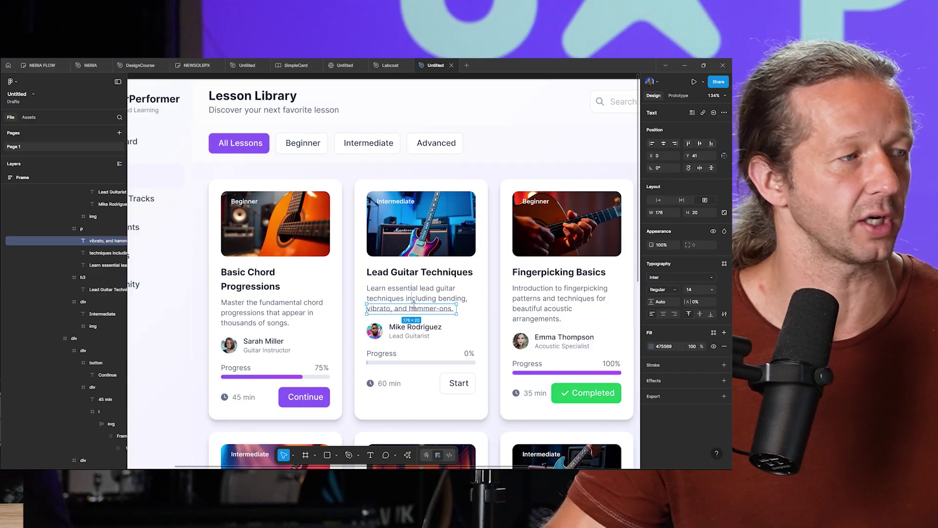
click(405, 272)
scroll(405, 272, down, 2)
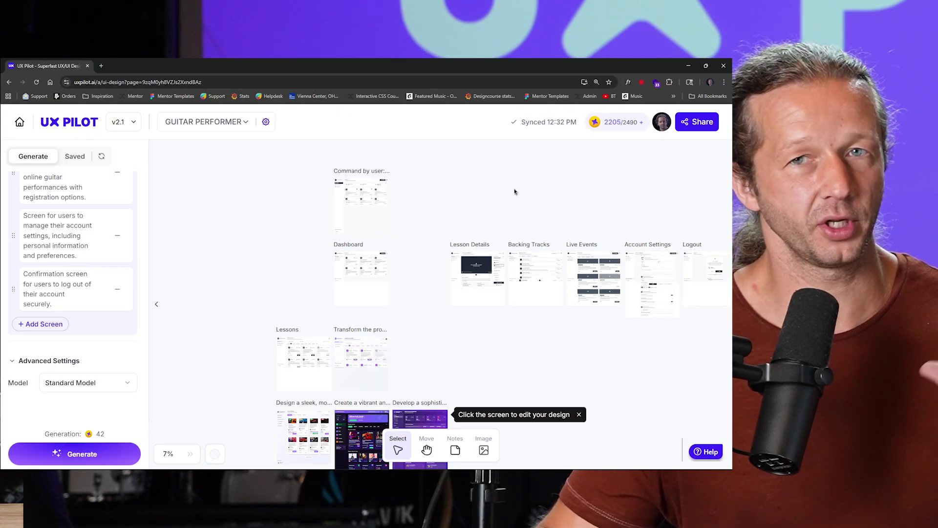
scroll(366, 201, up, 2)
scroll(363, 200, up, 5)
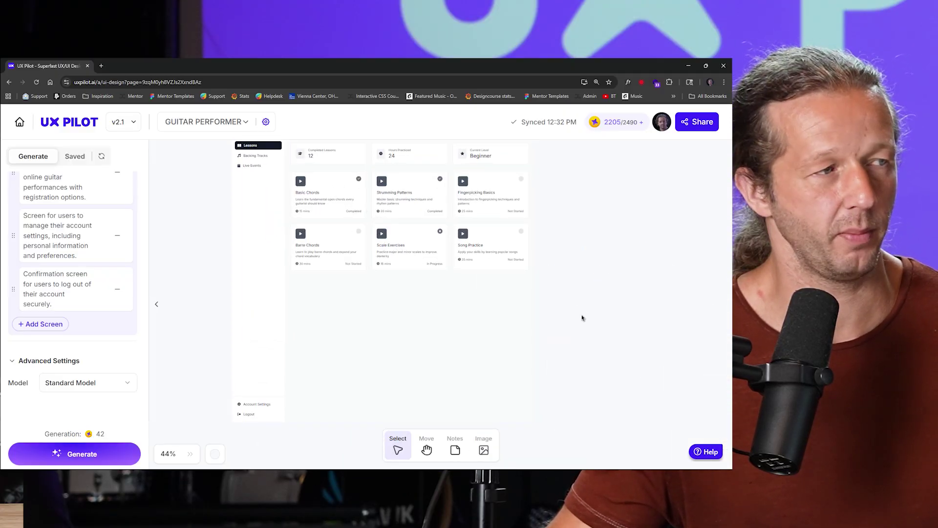
scroll(581, 318, right, 10)
scroll(388, 291, right, 12)
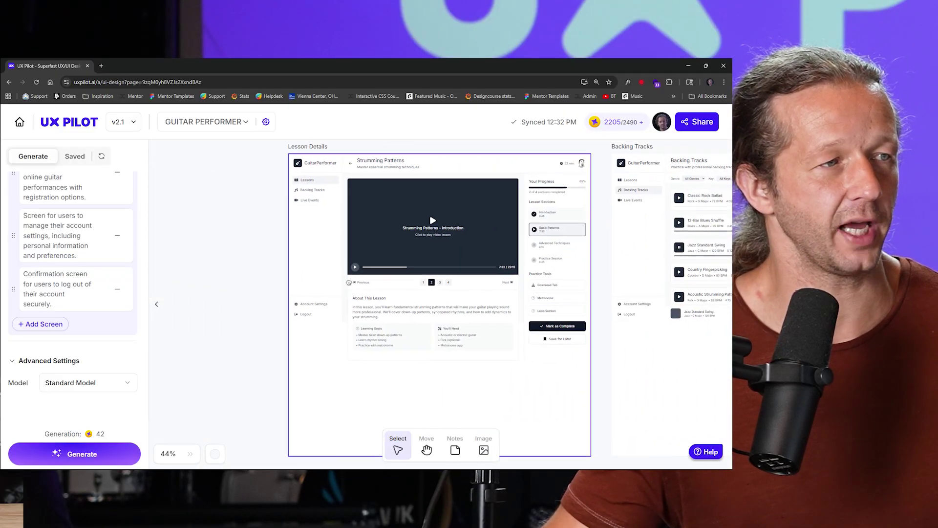
scroll(343, 283, right, 10)
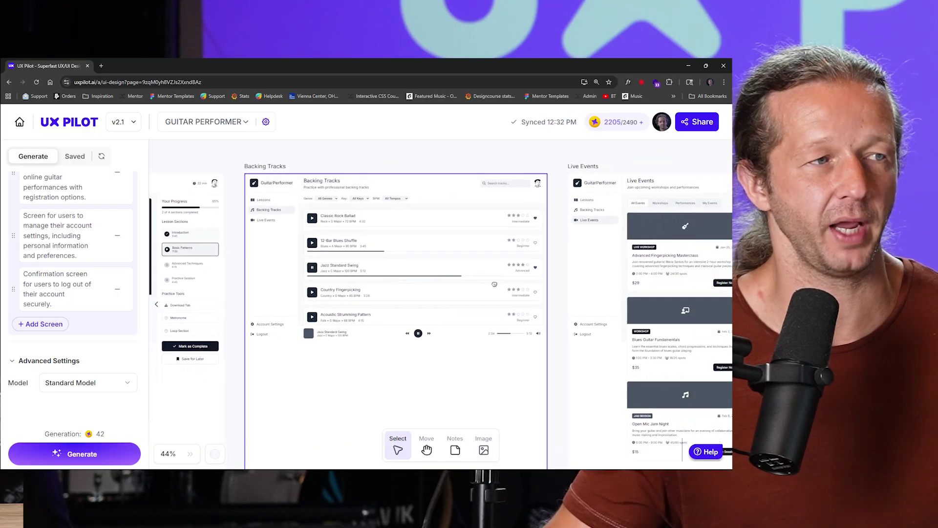
scroll(605, 254, right, 10)
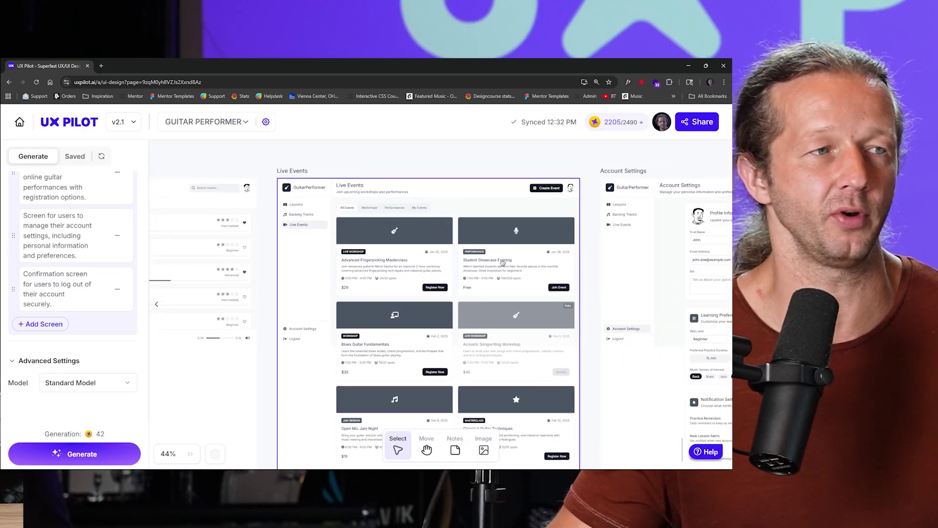
scroll(284, 231, right, 5)
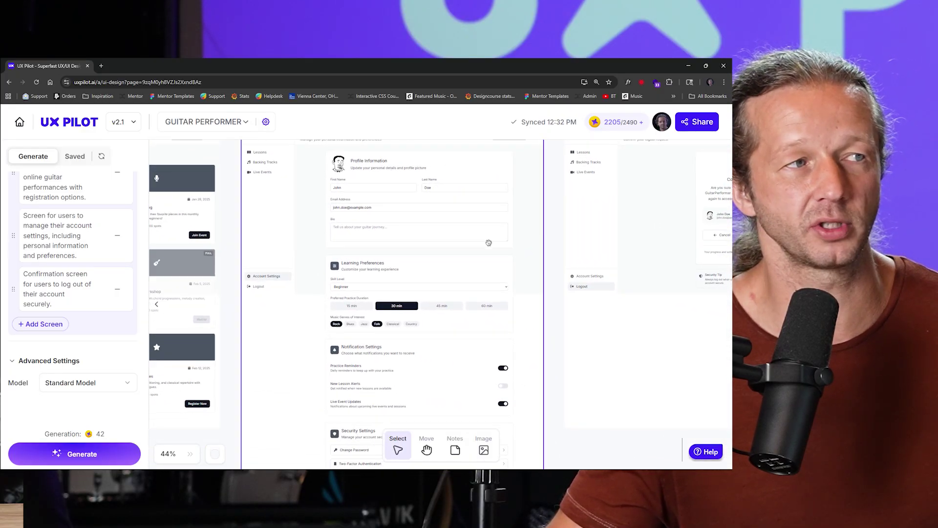
scroll(564, 262, down, 6)
scroll(562, 252, down, 4)
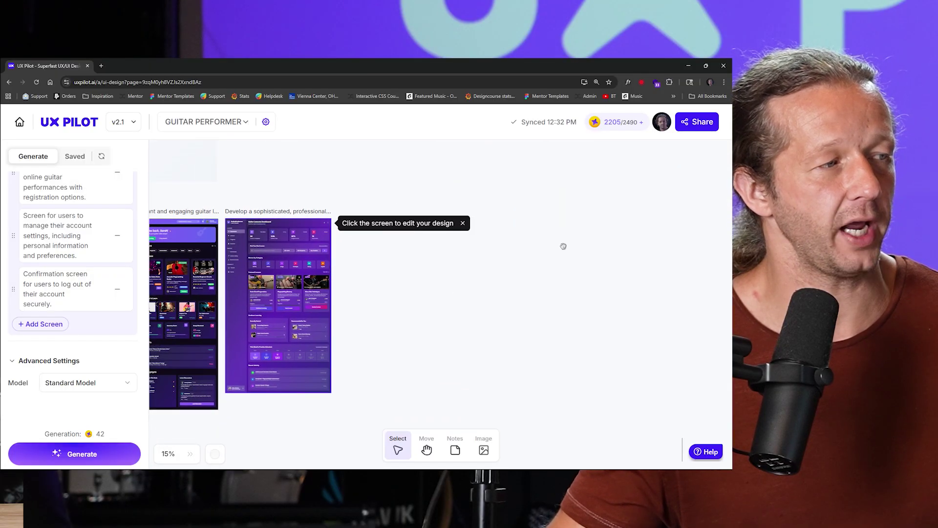
scroll(489, 261, left, 6)
scroll(483, 263, up, 5)
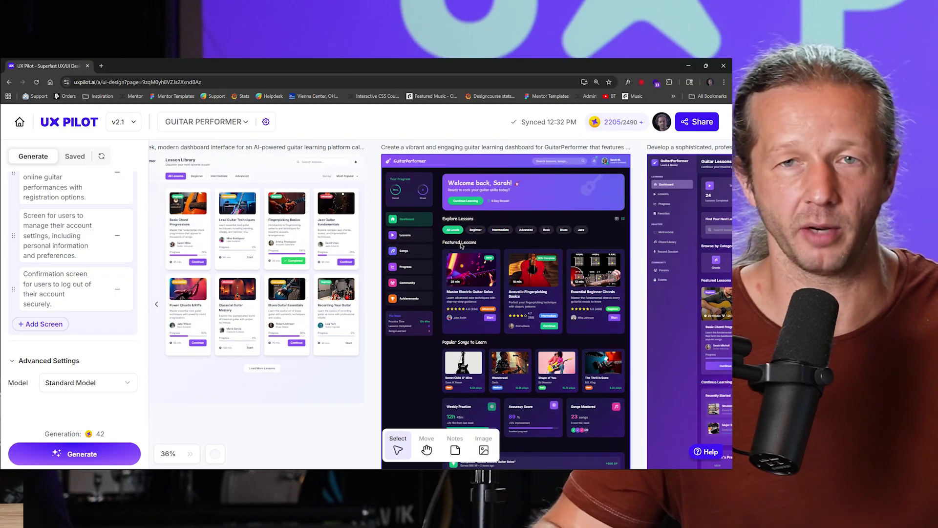
scroll(640, 250, right, 10)
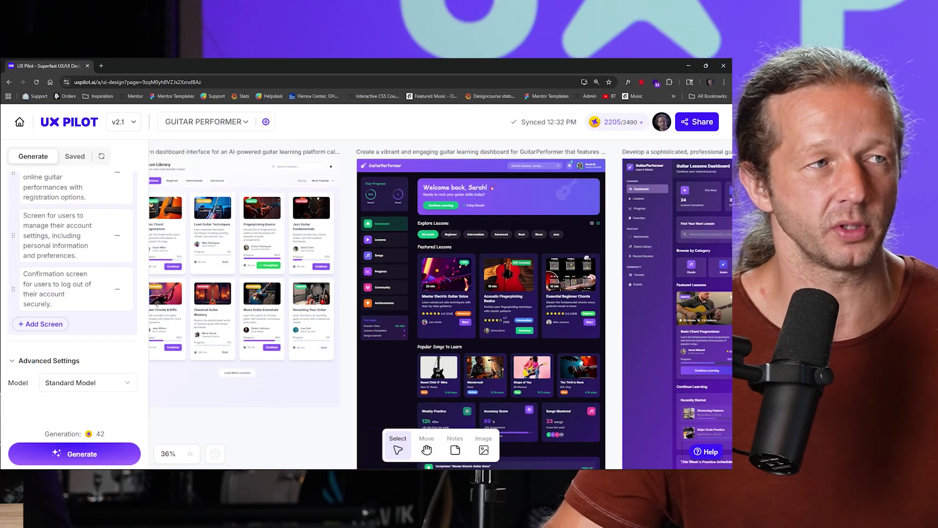